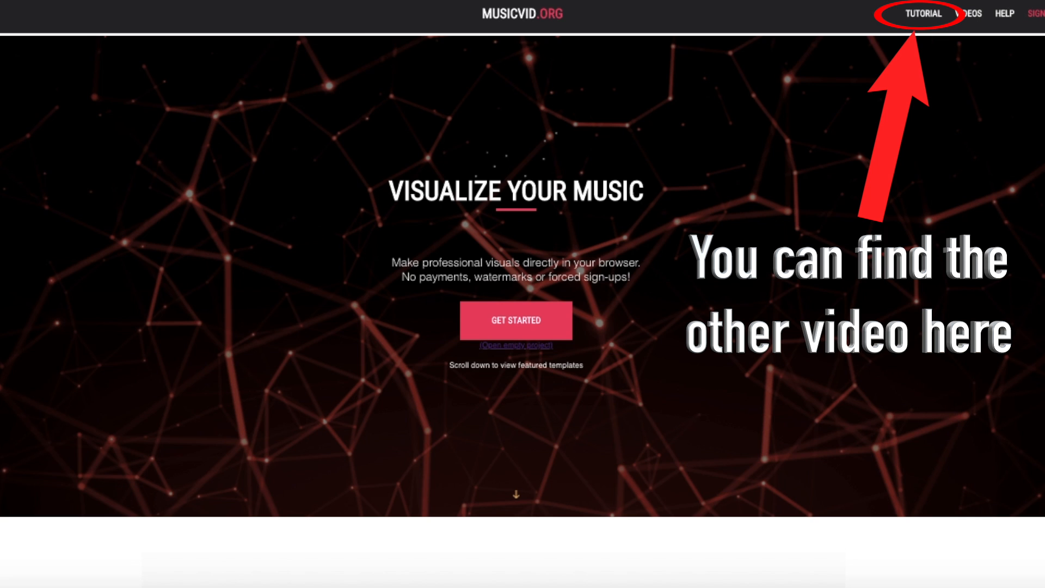
- Open the Circle Spectrum featured template and load a song from the computer
{"action": "scroll", "coordinate": [556, 322], "scroll_direction": "down", "scroll_amount": 10}
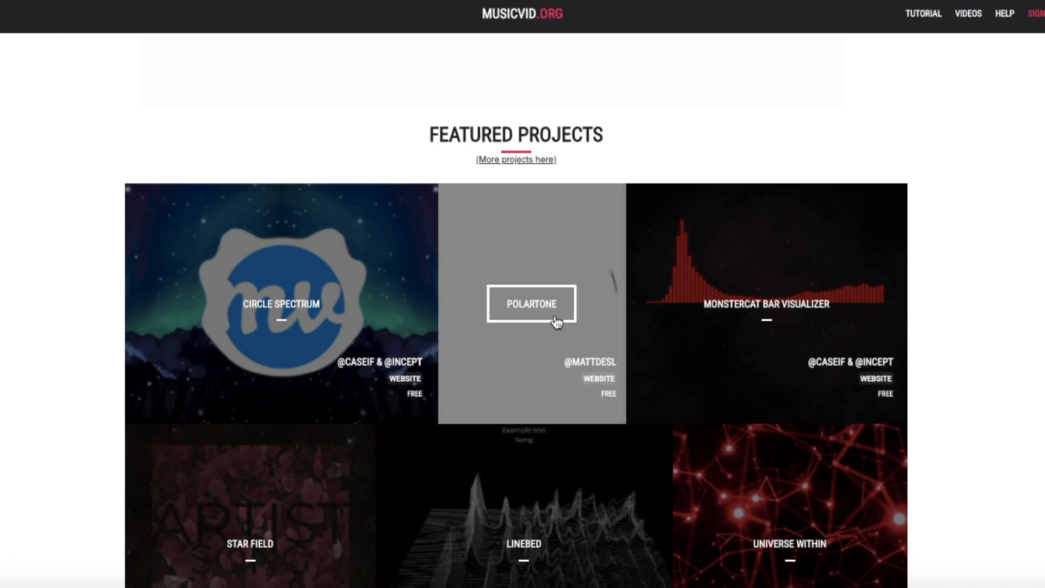
{"action": "scroll", "coordinate": [556, 322], "scroll_direction": "down", "scroll_amount": 5}
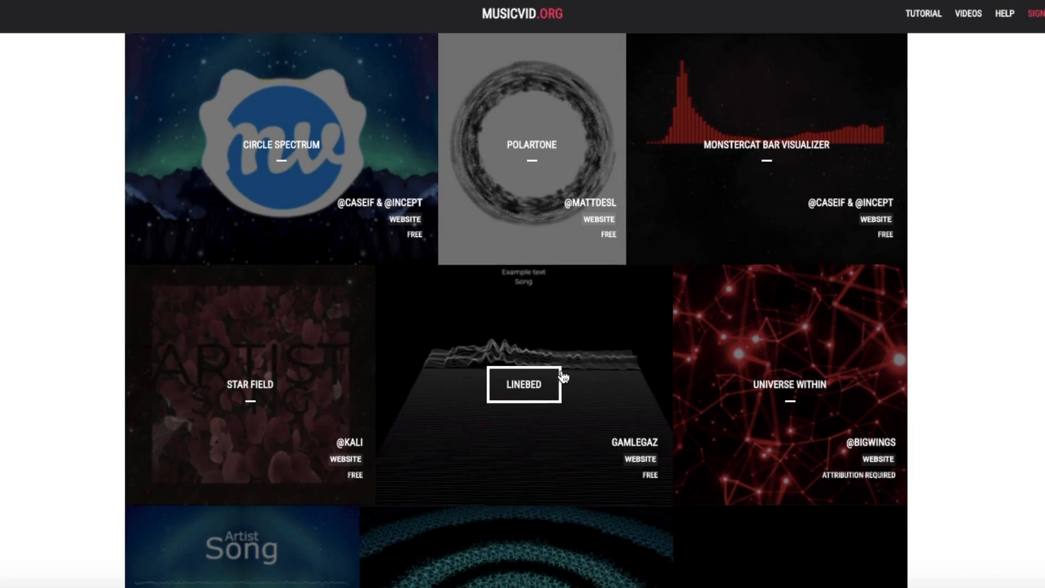
{"action": "scroll", "coordinate": [555, 427], "scroll_direction": "up", "scroll_amount": 4}
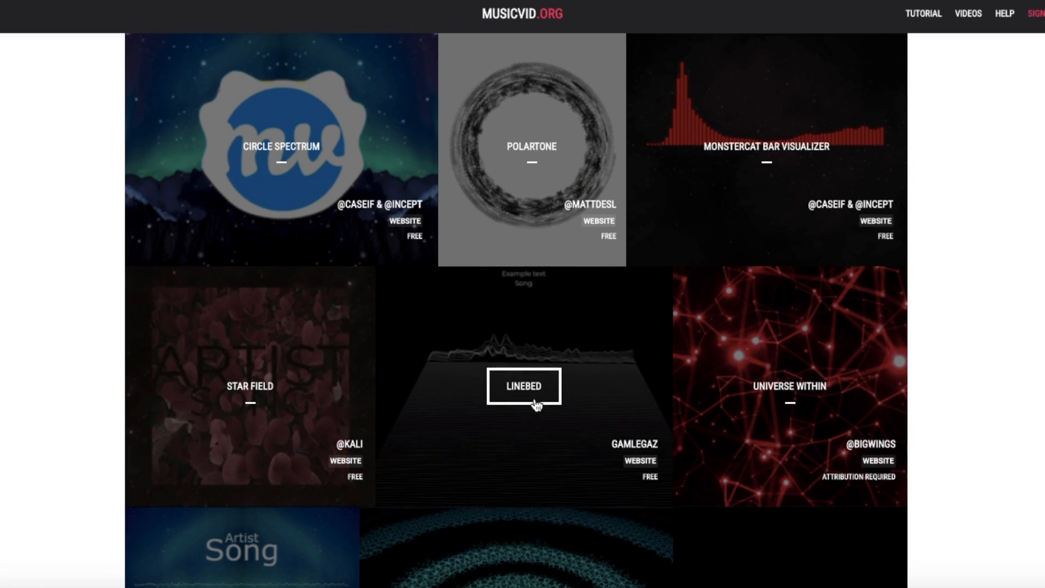
{"action": "left_click", "coordinate": [298, 155]}
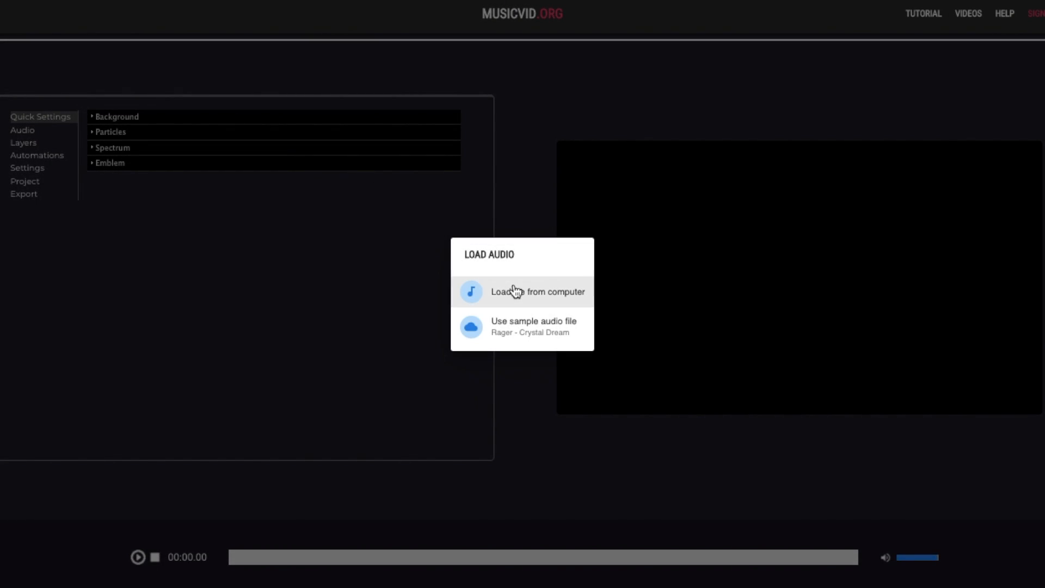
{"action": "left_click", "coordinate": [514, 292]}
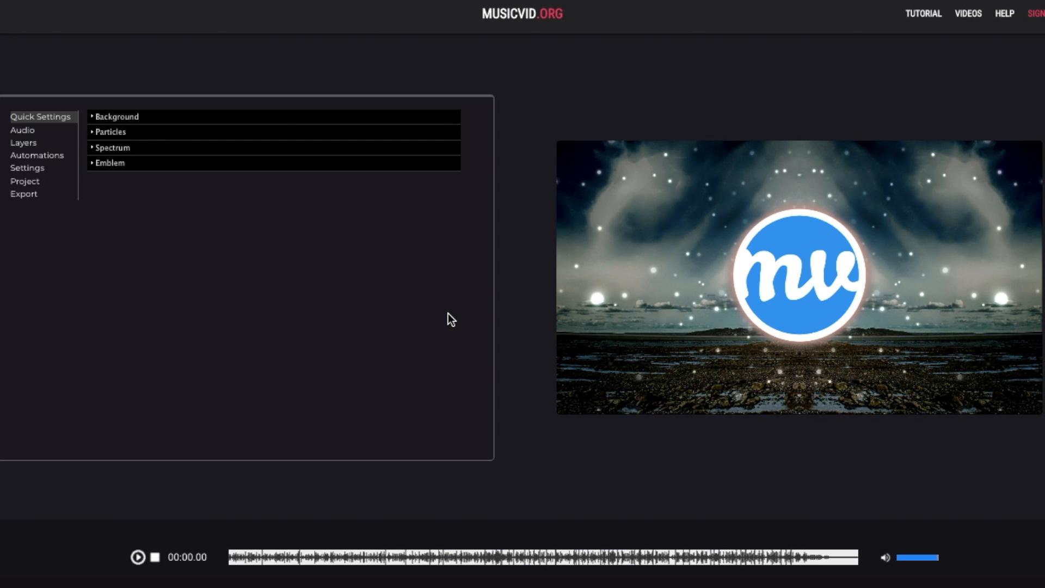
{"action": "left_click", "coordinate": [193, 121]}
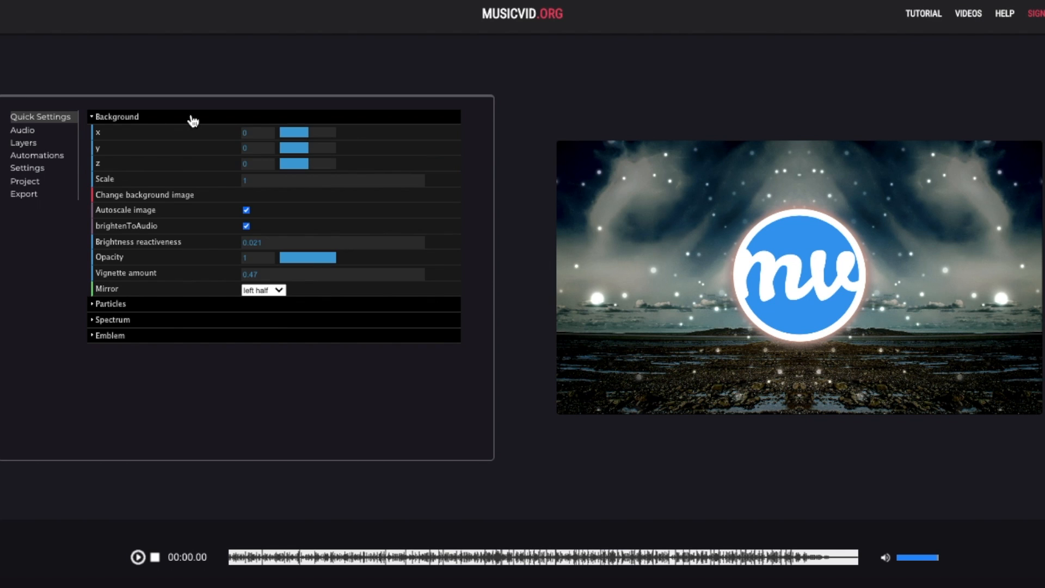
- Look through the Background, Particles, Spectrum and Emblem quick settings, then go to Layers
{"action": "left_click", "coordinate": [193, 121]}
{"action": "left_click", "coordinate": [193, 133]}
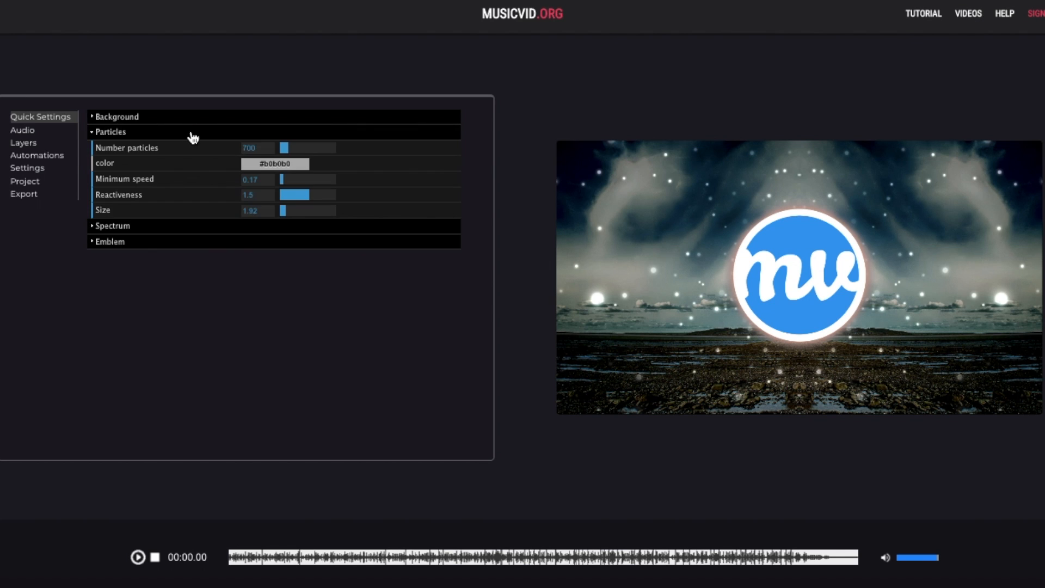
{"action": "left_click", "coordinate": [193, 135]}
{"action": "left_click", "coordinate": [192, 149]}
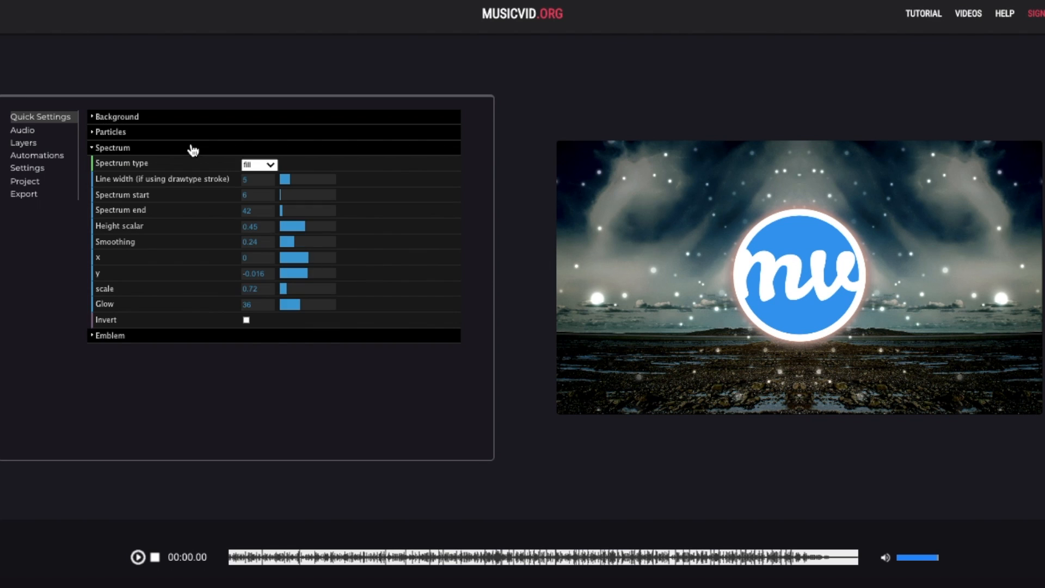
{"action": "left_click", "coordinate": [192, 149]}
{"action": "left_click", "coordinate": [193, 165]}
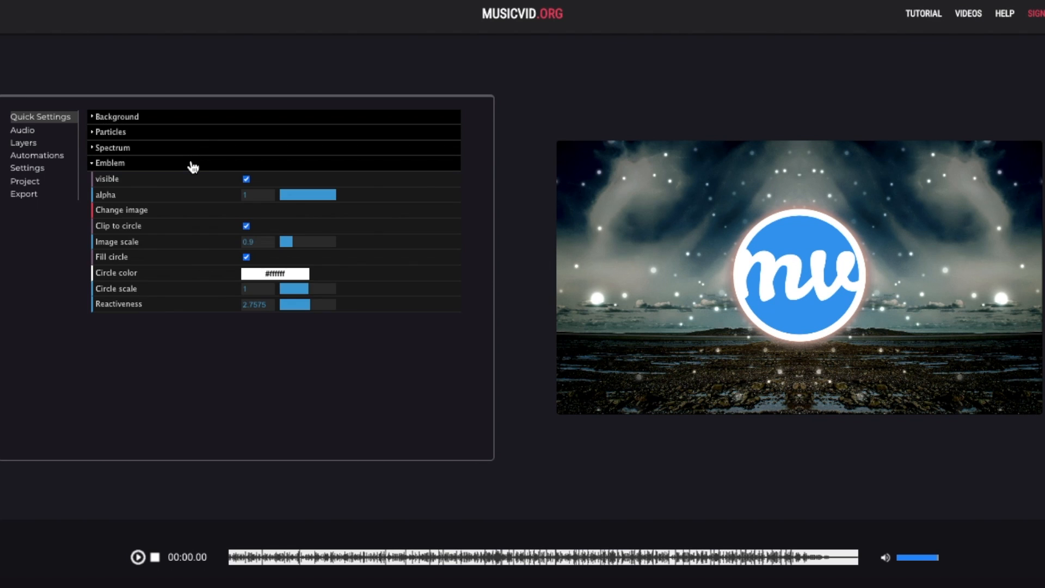
{"action": "left_click", "coordinate": [193, 165]}
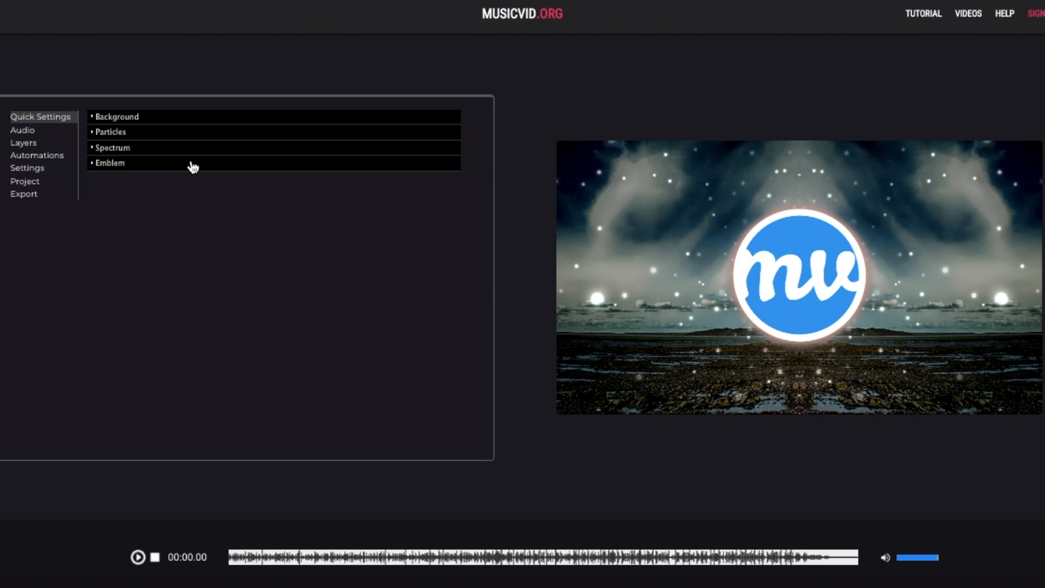
{"action": "left_click", "coordinate": [53, 147]}
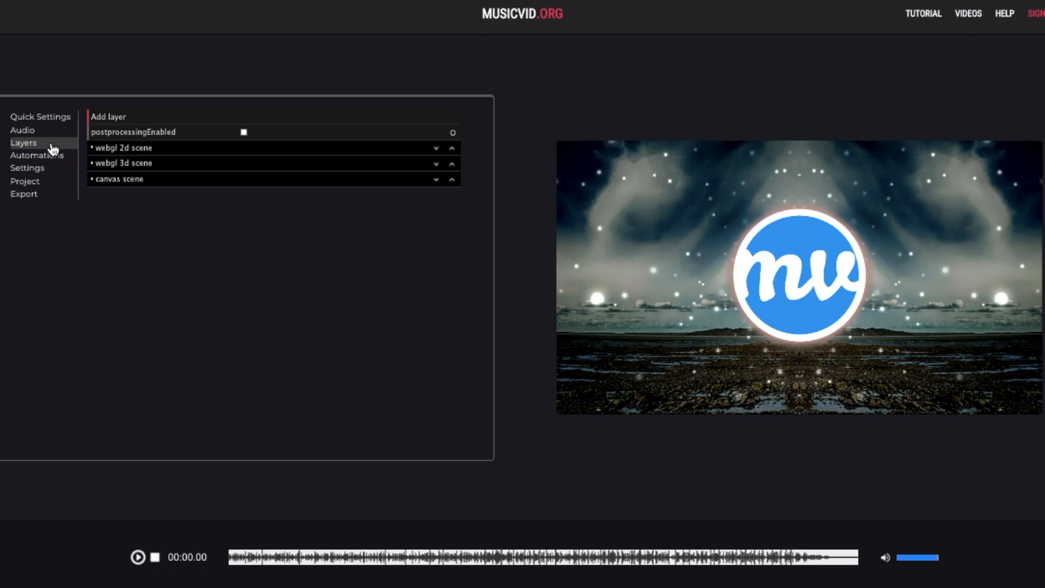
- Expand the webgl 2d scene's Background item down to its material settings
{"action": "left_click", "coordinate": [128, 152]}
{"action": "left_click", "coordinate": [130, 164]}
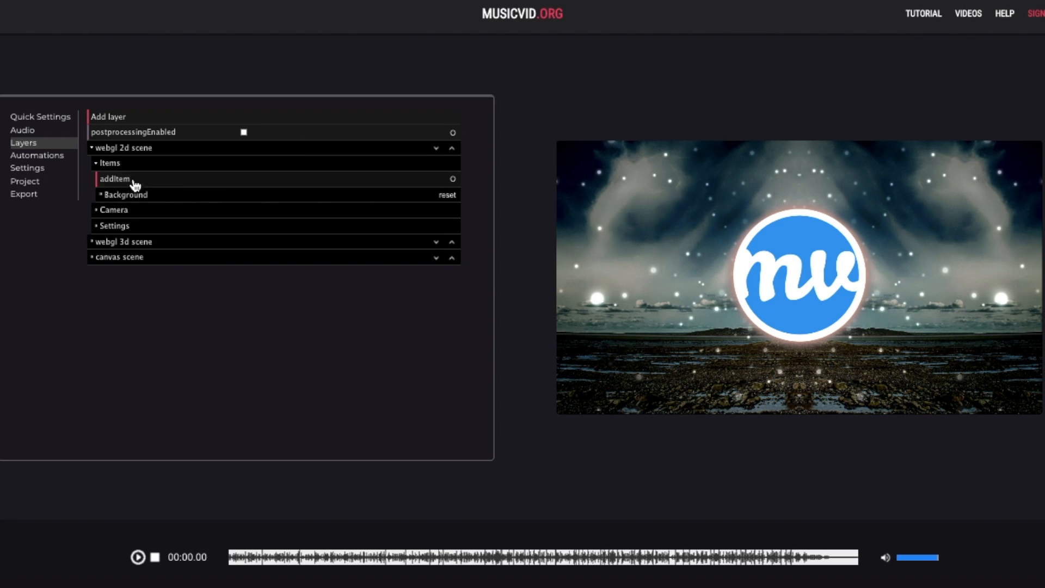
{"action": "left_click", "coordinate": [147, 201]}
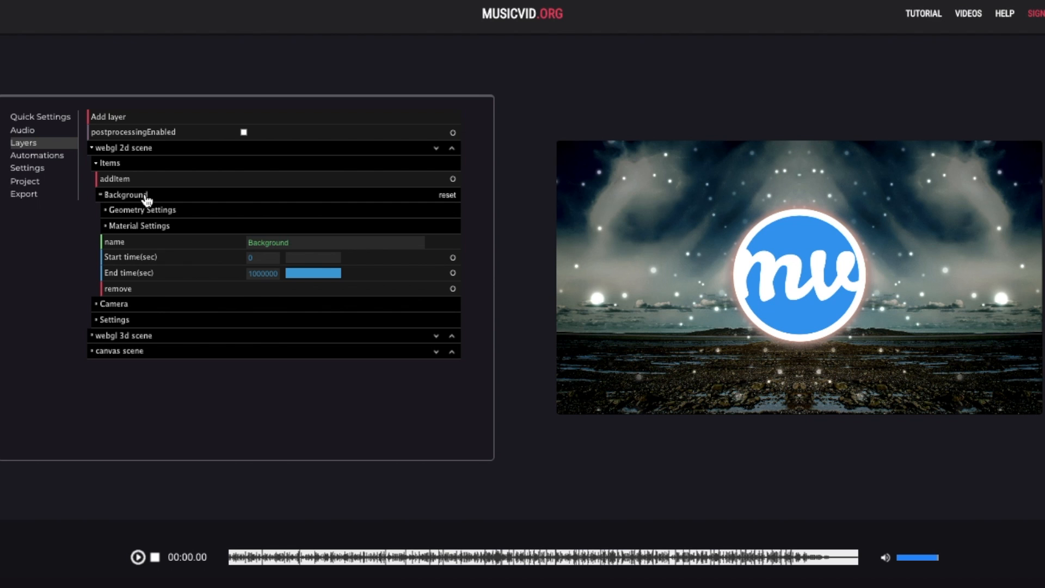
{"action": "left_click", "coordinate": [152, 210]}
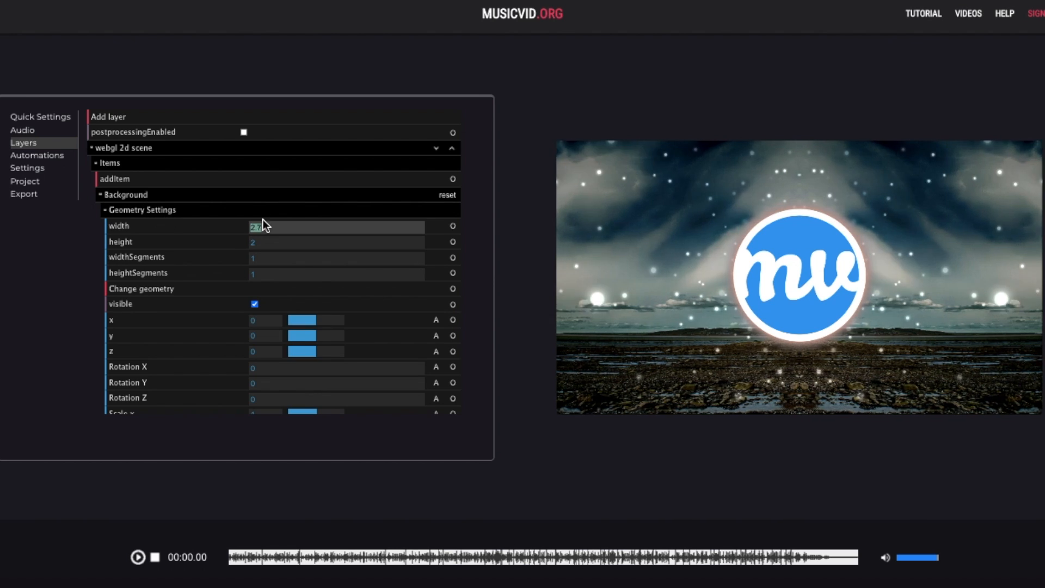
{"action": "scroll", "coordinate": [272, 238], "scroll_direction": "down", "scroll_amount": 2}
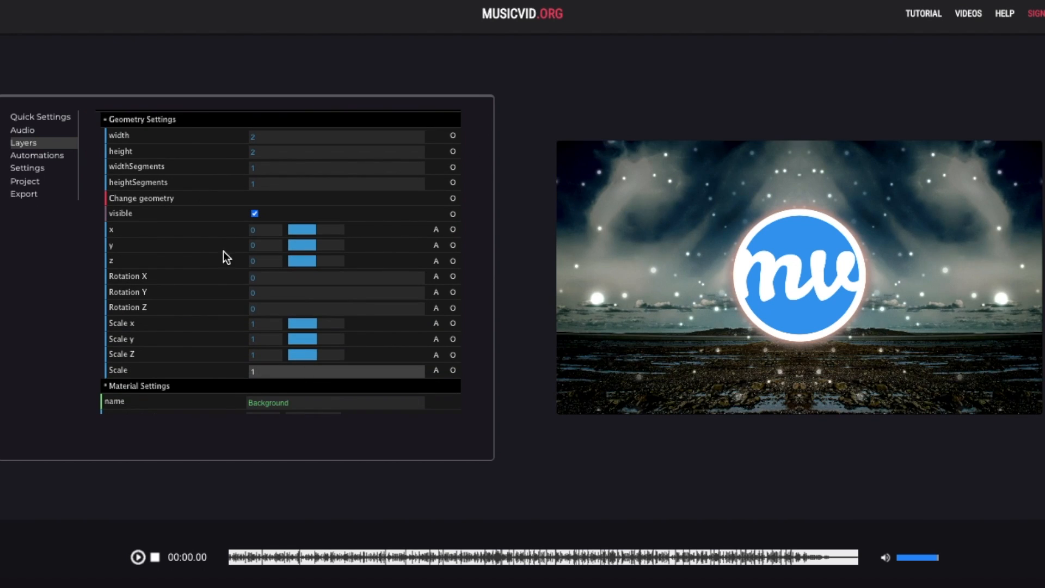
{"action": "left_click", "coordinate": [184, 121]}
{"action": "left_click", "coordinate": [161, 225]}
{"action": "scroll", "coordinate": [214, 261], "scroll_direction": "down", "scroll_amount": 2}
- Replace the background image, set brighten multiplier 0.1, vignette 0.4, opacity 0.9, and disable autoscale
{"action": "left_click", "coordinate": [158, 188]}
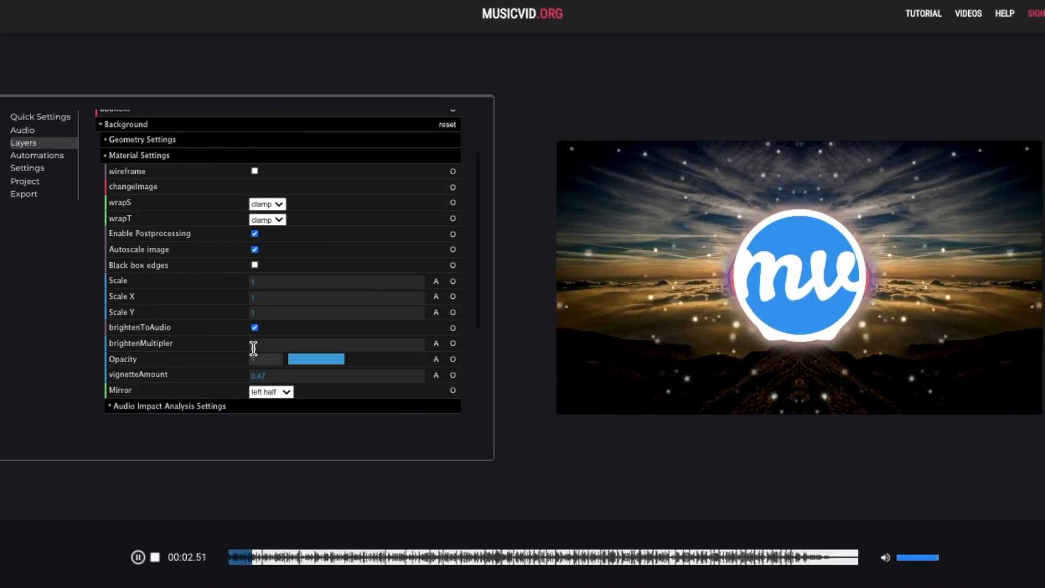
{"action": "left_click", "coordinate": [268, 375]}
{"action": "type", "text": "0.53"}
{"action": "left_click", "coordinate": [270, 344]}
{"action": "type", "text": "0.1"}
{"action": "left_click", "coordinate": [268, 376]}
{"action": "type", "text": "0.4"}
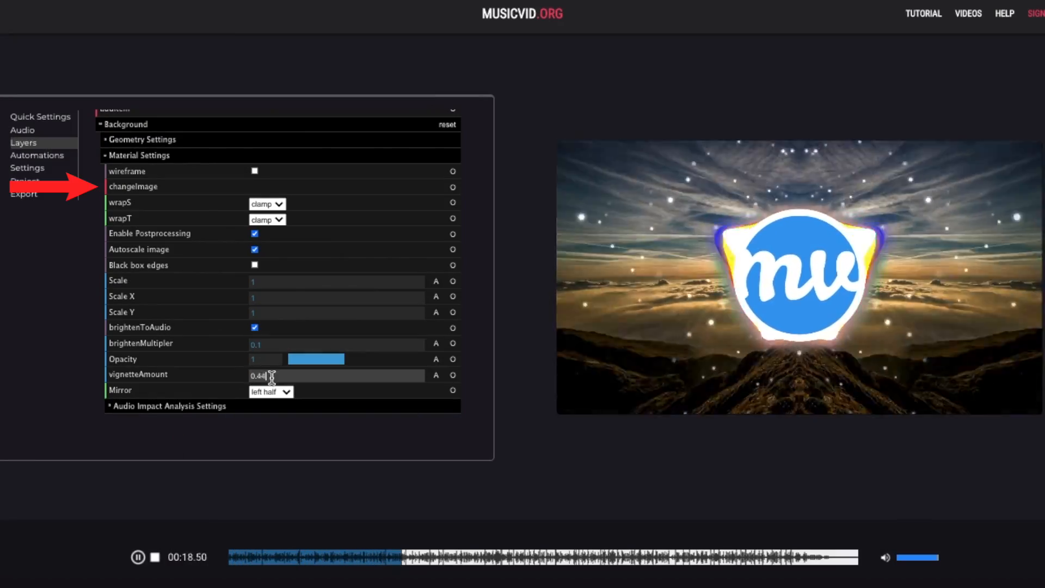
{"action": "left_click_drag", "start_coordinate": [343, 360], "coordinate": [339, 359]}
{"action": "left_click", "coordinate": [254, 249]}
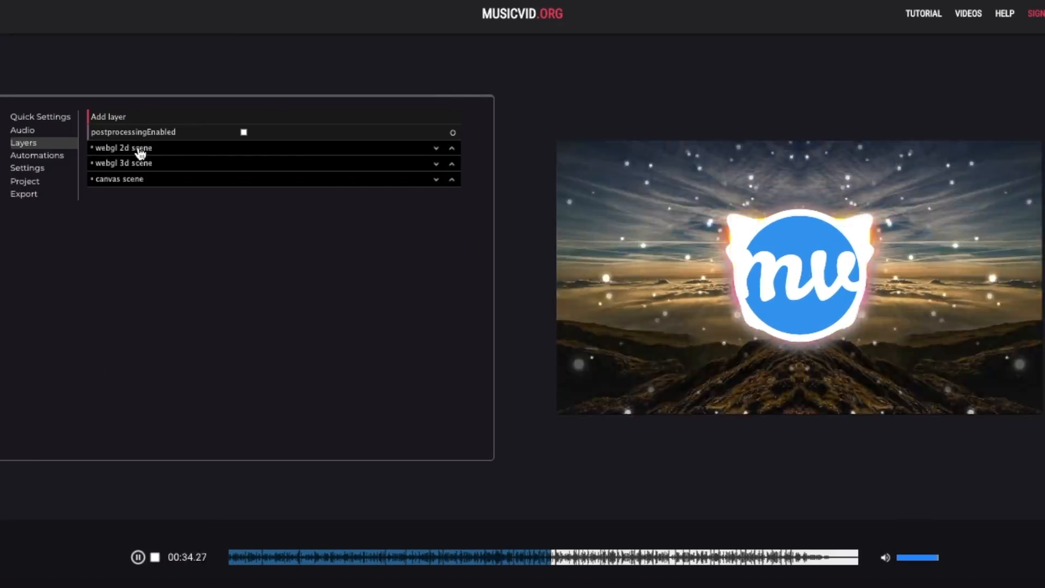
- Replace the webgl 3d scene's particle image with a snowflake image from the computer
{"action": "left_click", "coordinate": [140, 156]}
{"action": "left_click", "coordinate": [138, 175]}
{"action": "left_click", "coordinate": [137, 210]}
{"action": "scroll", "coordinate": [131, 272], "scroll_direction": "down", "scroll_amount": 1}
{"action": "left_click", "coordinate": [211, 217]}
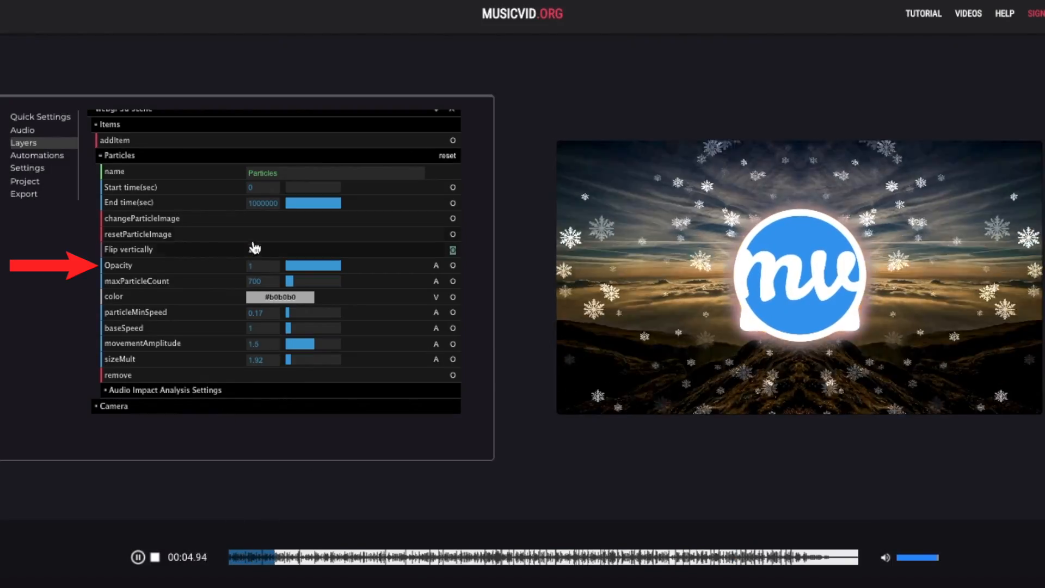
{"action": "left_click", "coordinate": [311, 269]}
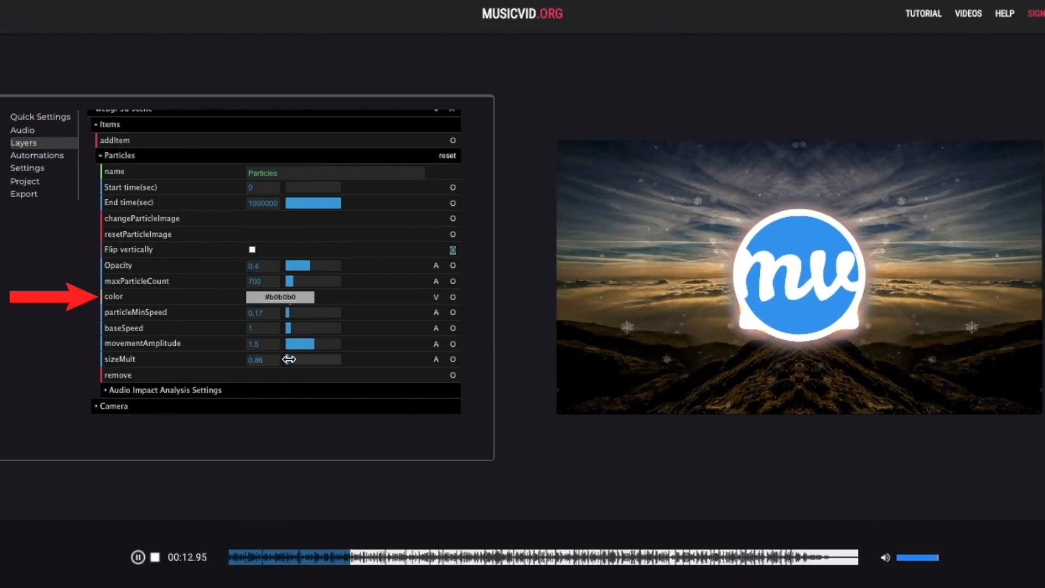
- Set particle count to 966, size multiplier 1.66, base speed 2.2 and minimum speed 0.43
{"action": "left_click_drag", "start_coordinate": [289, 280], "coordinate": [293, 281]}
{"action": "left_click_drag", "start_coordinate": [289, 360], "coordinate": [288, 359]}
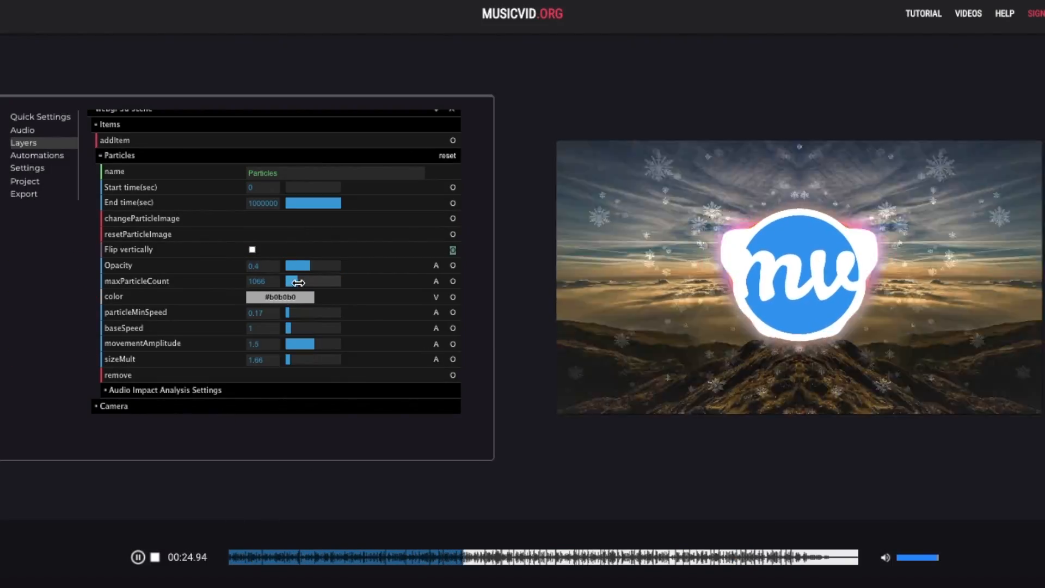
{"action": "left_click", "coordinate": [297, 281]}
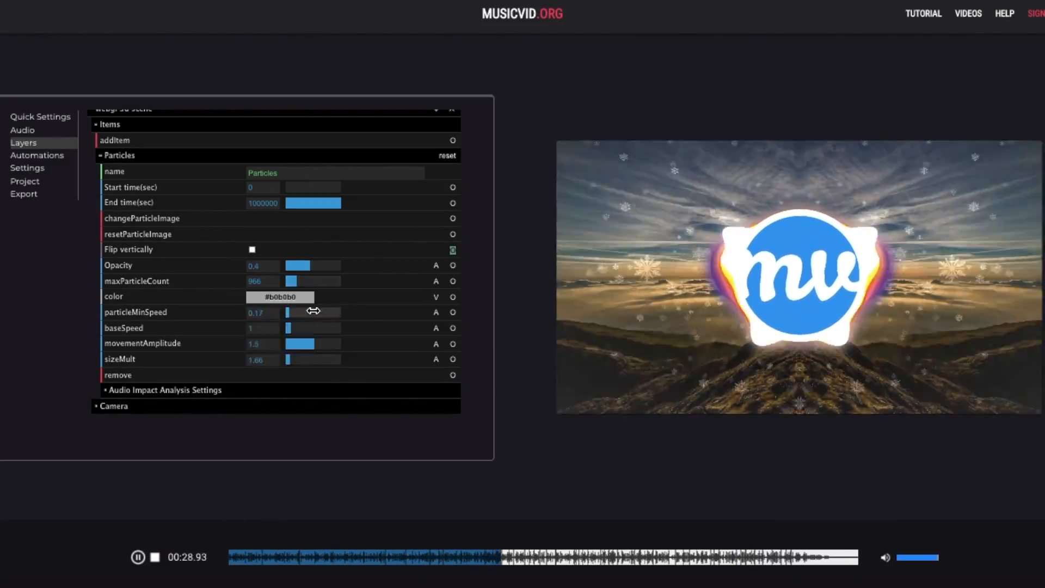
{"action": "left_click", "coordinate": [297, 327]}
{"action": "left_click", "coordinate": [294, 313]}
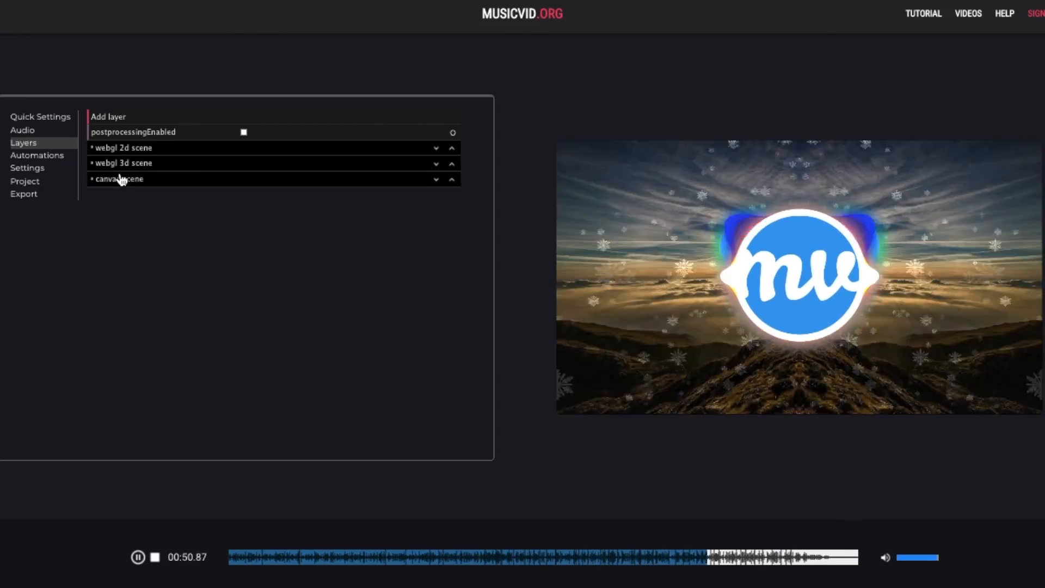
- Open the canvas scene's JSnation item and shrink the spectrum scale to 0.7
{"action": "left_click", "coordinate": [121, 178]}
{"action": "left_click", "coordinate": [230, 557]}
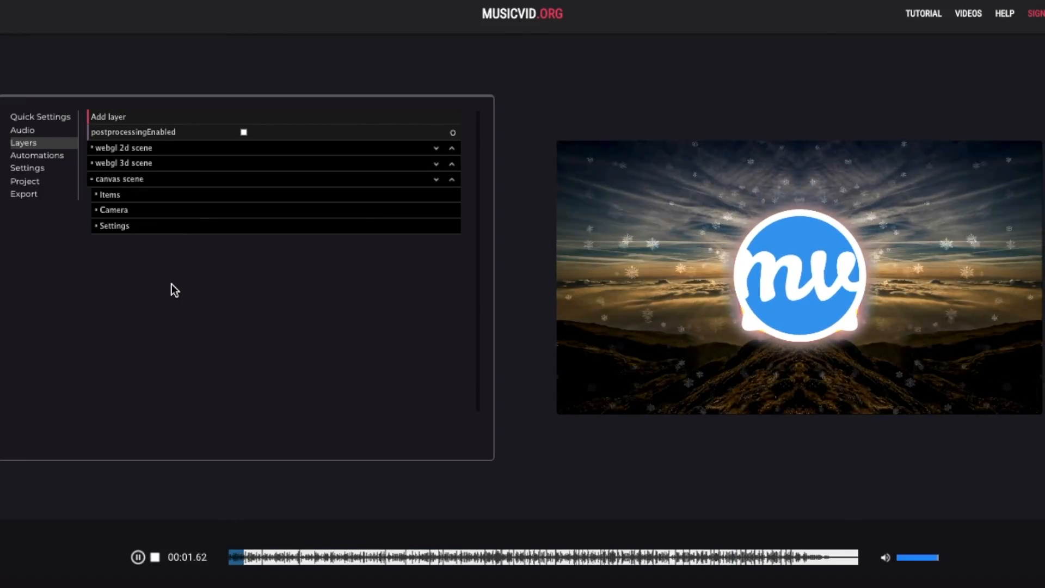
{"action": "left_click", "coordinate": [166, 197]}
{"action": "left_click", "coordinate": [162, 232]}
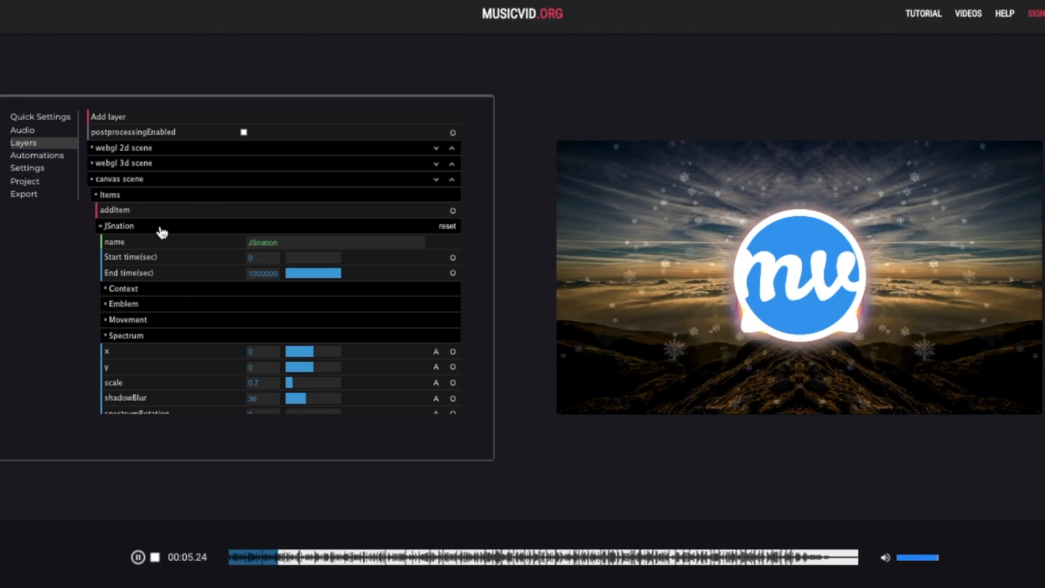
{"action": "scroll", "coordinate": [165, 259], "scroll_direction": "down", "scroll_amount": 3}
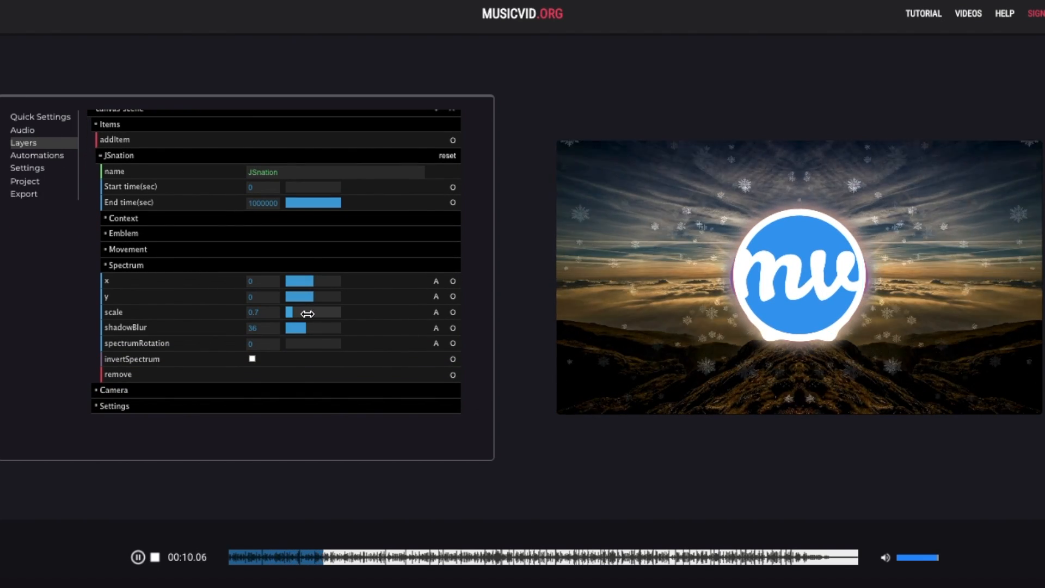
{"action": "left_click_drag", "start_coordinate": [310, 312], "coordinate": [293, 314]}
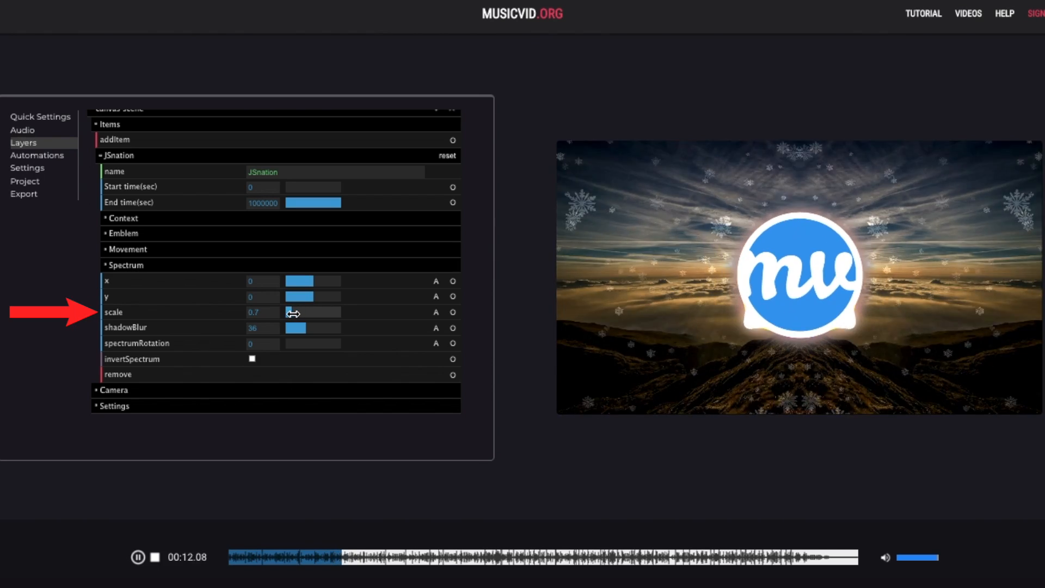
- Give the emblem a shadow blur of 45 and a black circle fill colour
{"action": "left_click", "coordinate": [178, 236]}
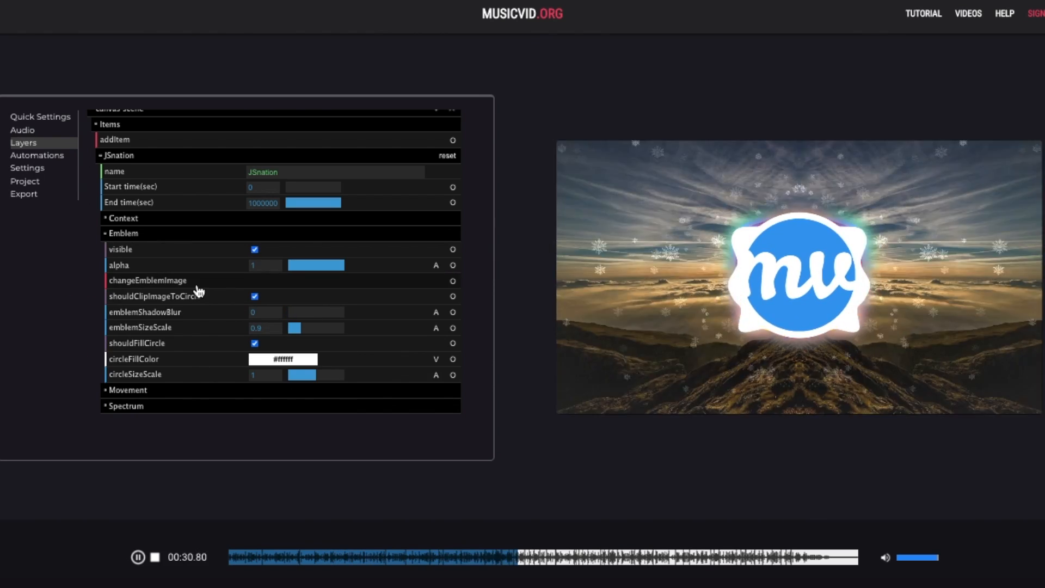
{"action": "scroll", "coordinate": [197, 292], "scroll_direction": "down", "scroll_amount": 1}
{"action": "left_click_drag", "start_coordinate": [303, 227], "coordinate": [344, 227]}
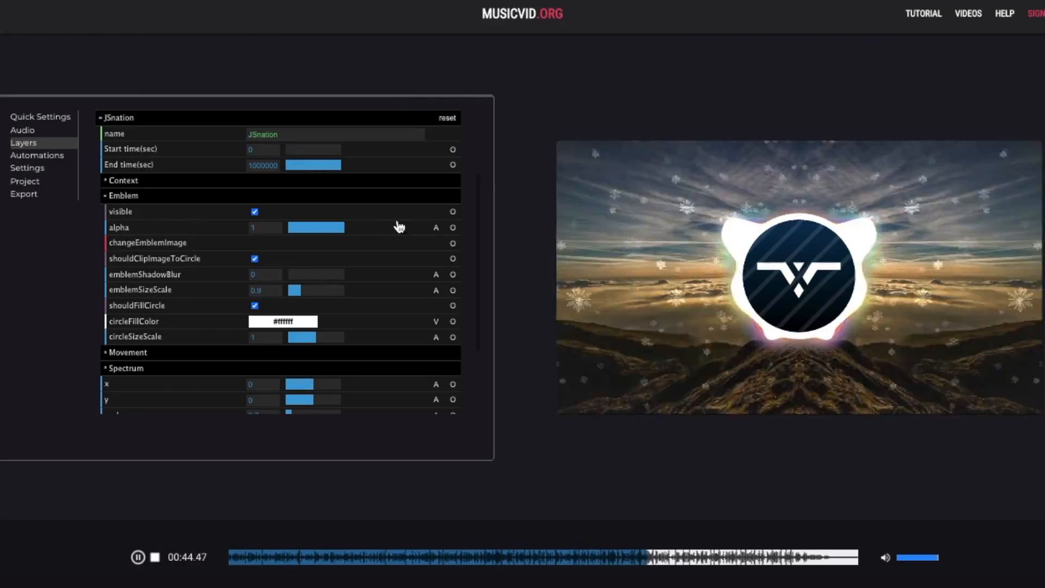
{"action": "left_click_drag", "start_coordinate": [289, 272], "coordinate": [313, 274]}
{"action": "left_click_drag", "start_coordinate": [334, 231], "coordinate": [339, 228]}
{"action": "mouse_move", "coordinate": [283, 321]}
{"action": "left_click_drag", "start_coordinate": [280, 365], "coordinate": [281, 396]}
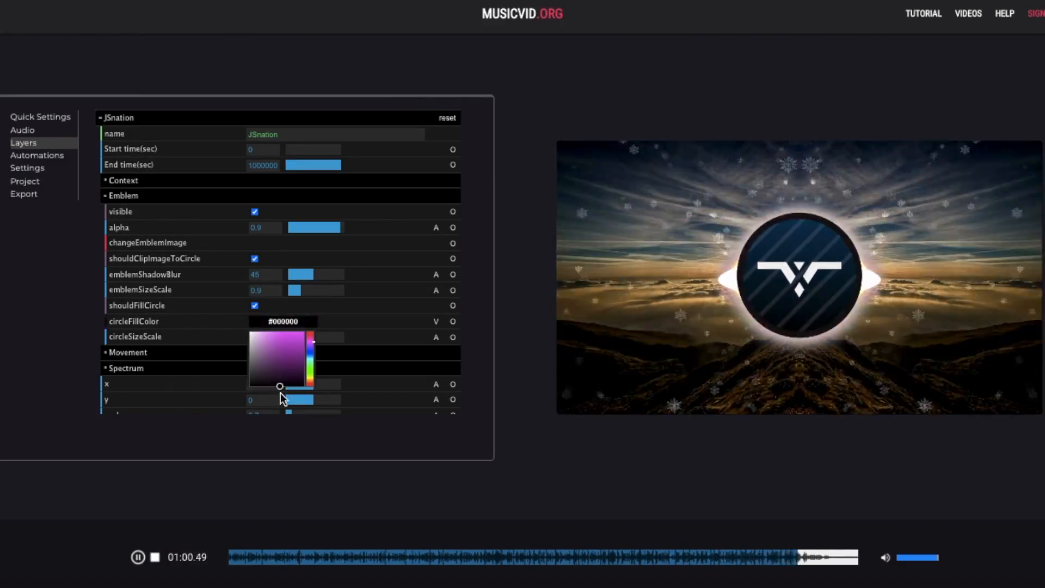
{"action": "left_click_drag", "start_coordinate": [316, 338], "coordinate": [315, 338]}
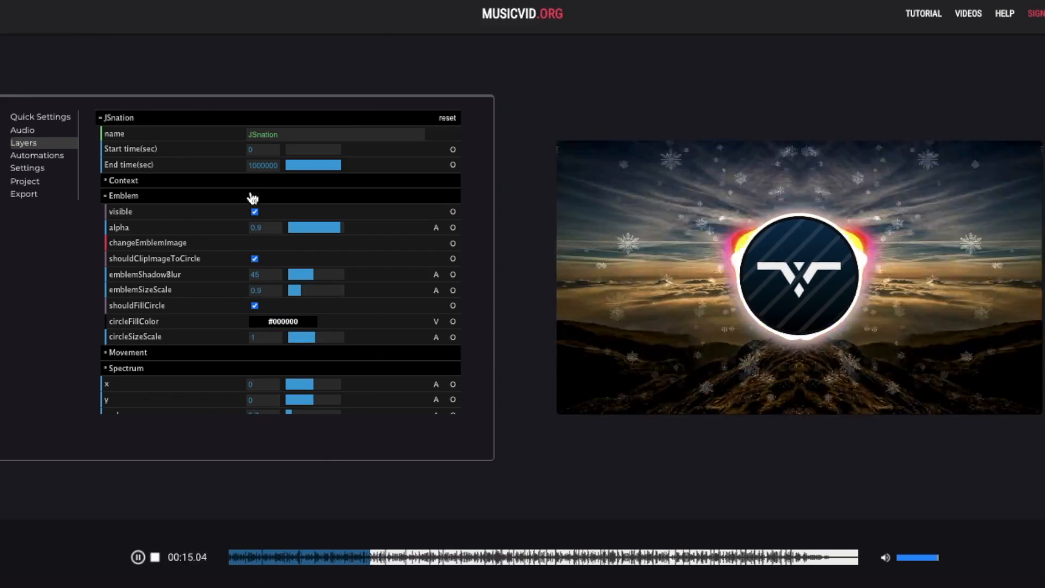
{"action": "left_click", "coordinate": [314, 196]}
- Lower emblemExponential to about 0.33 and raise emblem shake intensity to 4.1
{"action": "left_click", "coordinate": [198, 251]}
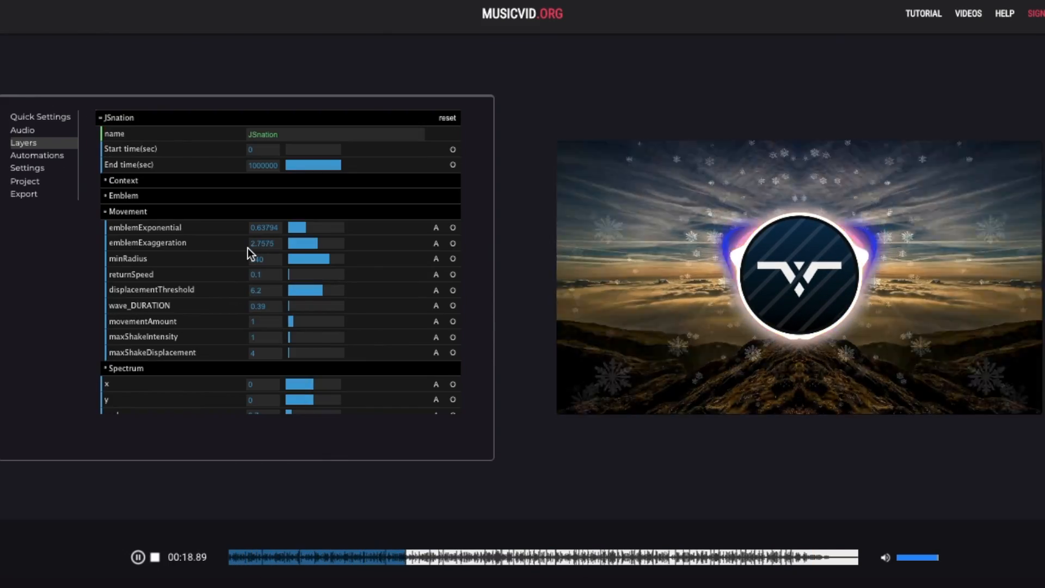
{"action": "left_click_drag", "start_coordinate": [298, 229], "coordinate": [320, 240]}
{"action": "left_click", "coordinate": [295, 337]}
{"action": "left_click", "coordinate": [248, 562]}
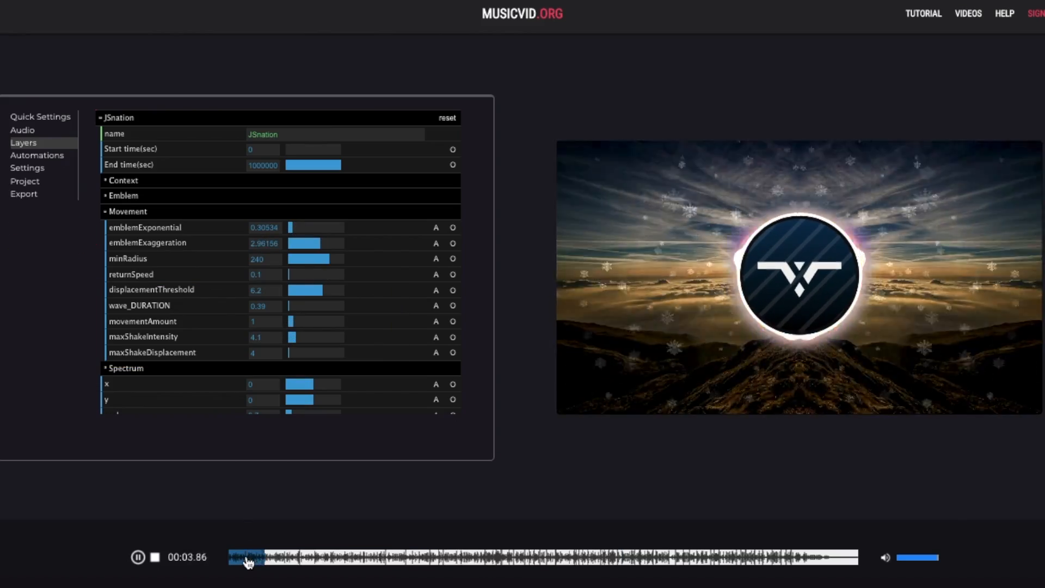
{"action": "left_click", "coordinate": [249, 209]}
- Set the spectrum alpha to 0.5, height scalar 0.59 and line width 10
{"action": "left_click", "coordinate": [221, 266]}
{"action": "scroll", "coordinate": [219, 262], "scroll_direction": "down", "scroll_amount": 2}
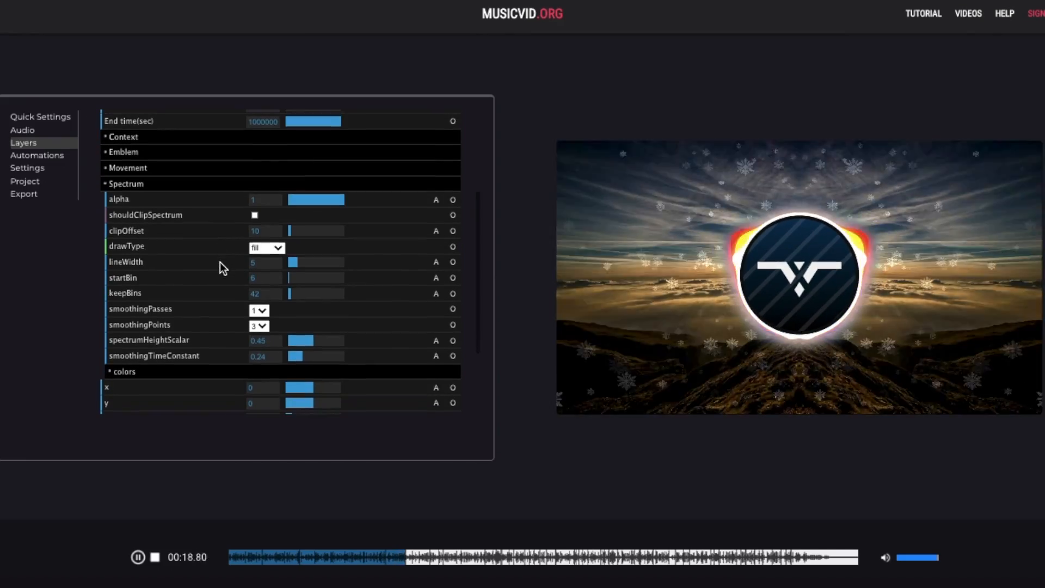
{"action": "left_click_drag", "start_coordinate": [341, 200], "coordinate": [315, 197]}
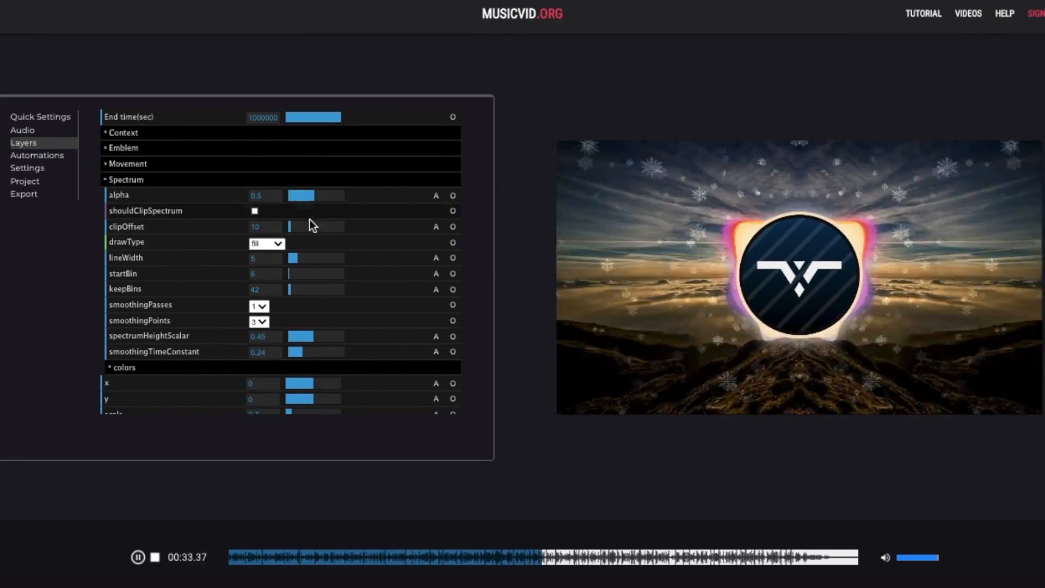
{"action": "scroll", "coordinate": [309, 222], "scroll_direction": "down", "scroll_amount": 1}
{"action": "left_click_drag", "start_coordinate": [314, 319], "coordinate": [321, 319]}
{"action": "left_click_drag", "start_coordinate": [303, 333], "coordinate": [311, 331]}
- Recolour the spectrum: black, blue, teal color2, #f6f6f6 color3 and #060c76 color4
{"action": "left_click", "coordinate": [125, 349]}
{"action": "scroll", "coordinate": [218, 327], "scroll_direction": "down", "scroll_amount": 3}
{"action": "left_click", "coordinate": [234, 558]}
{"action": "left_click", "coordinate": [313, 318]}
{"action": "mouse_move", "coordinate": [255, 251]}
{"action": "left_mouse_down"}
{"action": "mouse_move", "coordinate": [255, 303]}
{"action": "mouse_move", "coordinate": [253, 278]}
{"action": "left_mouse_up"}
{"action": "left_click", "coordinate": [312, 368]}
{"action": "left_click", "coordinate": [289, 354]}
{"action": "left_click", "coordinate": [310, 254]}
- Make spectrum color7 teal-green and close the colour picker
{"action": "scroll", "coordinate": [310, 255], "scroll_direction": "down", "scroll_amount": 2}
{"action": "left_click", "coordinate": [304, 352]}
{"action": "scroll", "coordinate": [287, 327], "scroll_direction": "down", "scroll_amount": 3}
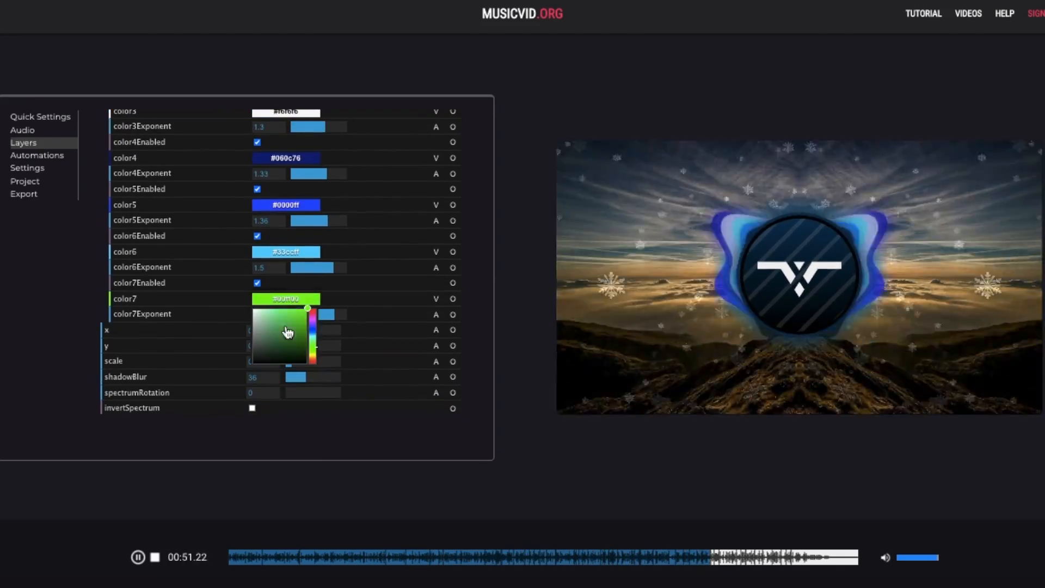
{"action": "left_click", "coordinate": [286, 329]}
{"action": "left_click", "coordinate": [234, 558]}
{"action": "scroll", "coordinate": [226, 309], "scroll_direction": "up", "scroll_amount": 3}
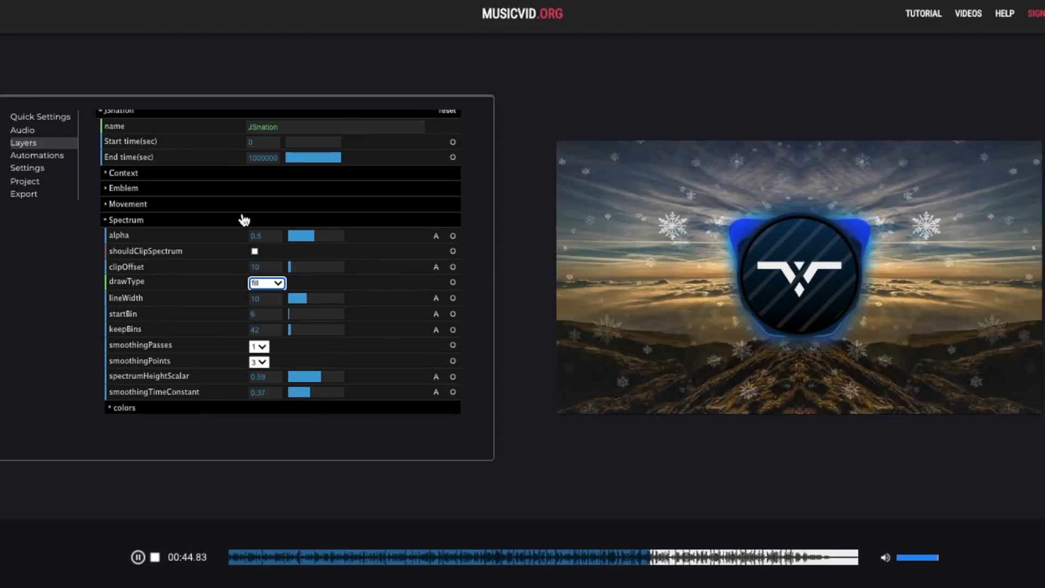
{"action": "scroll", "coordinate": [242, 231], "scroll_direction": "up", "scroll_amount": 1}
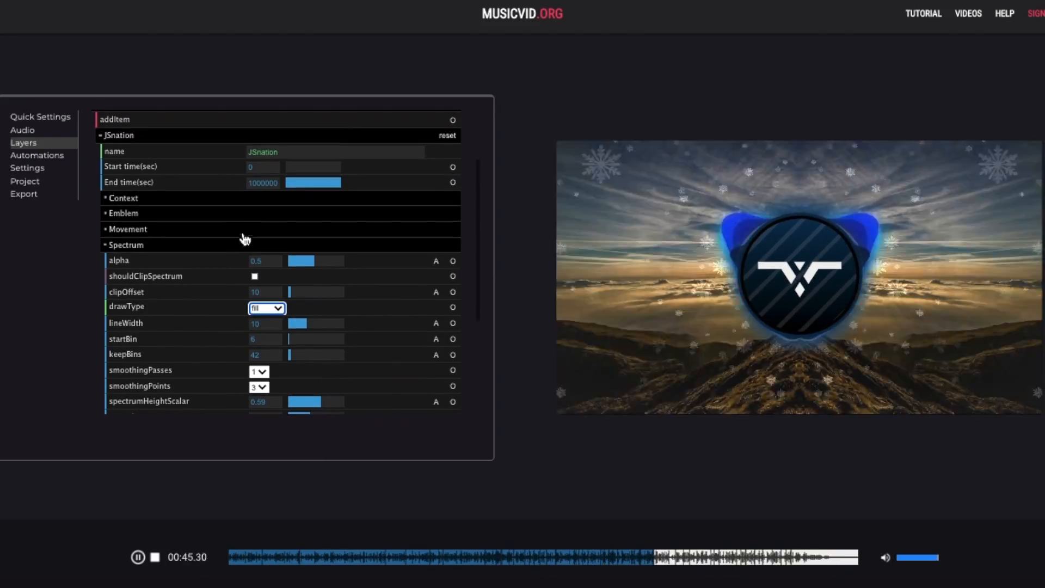
- Collapse the canvas scene and add a Particle Lines item to the webgl 3d scene
{"action": "left_click", "coordinate": [199, 136]}
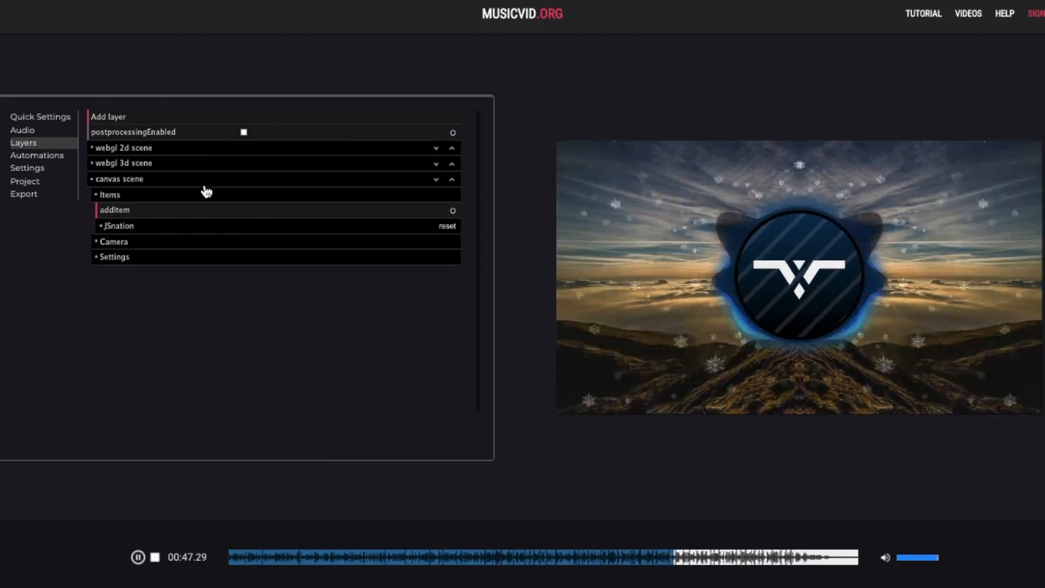
{"action": "left_click", "coordinate": [176, 183]}
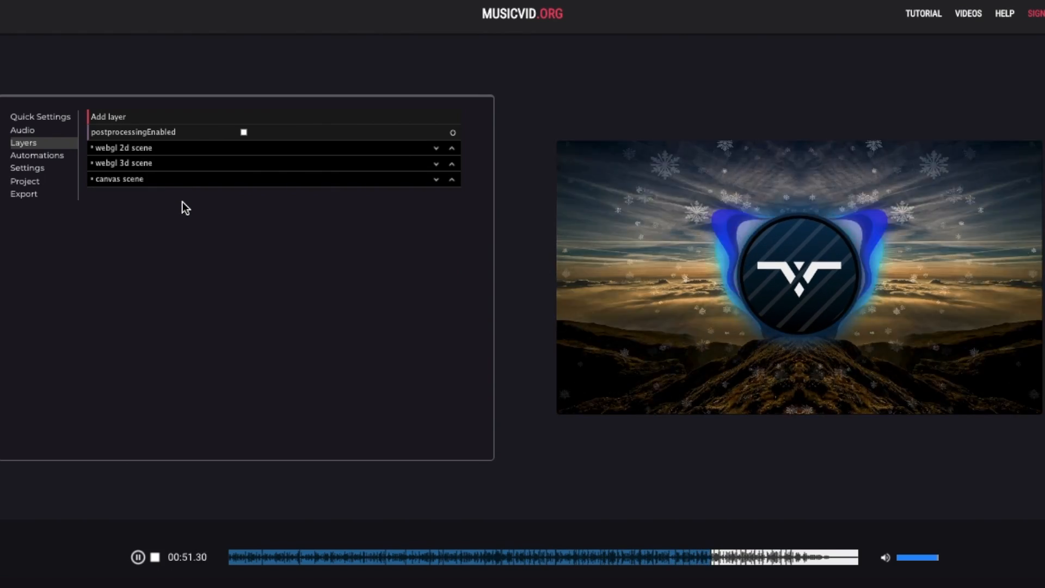
{"action": "left_click", "coordinate": [164, 169]}
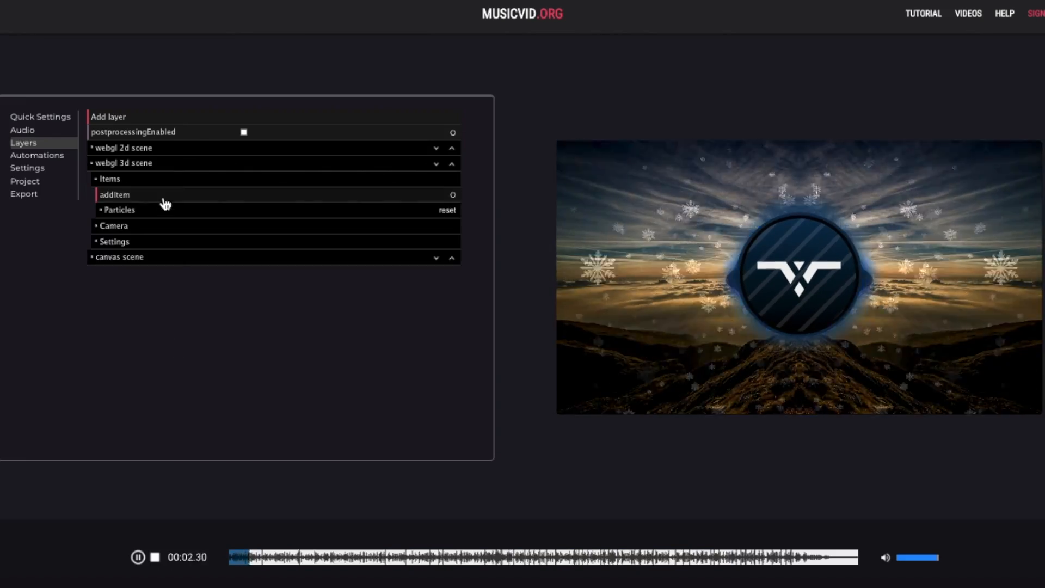
{"action": "left_click", "coordinate": [163, 196]}
{"action": "left_click", "coordinate": [423, 415]}
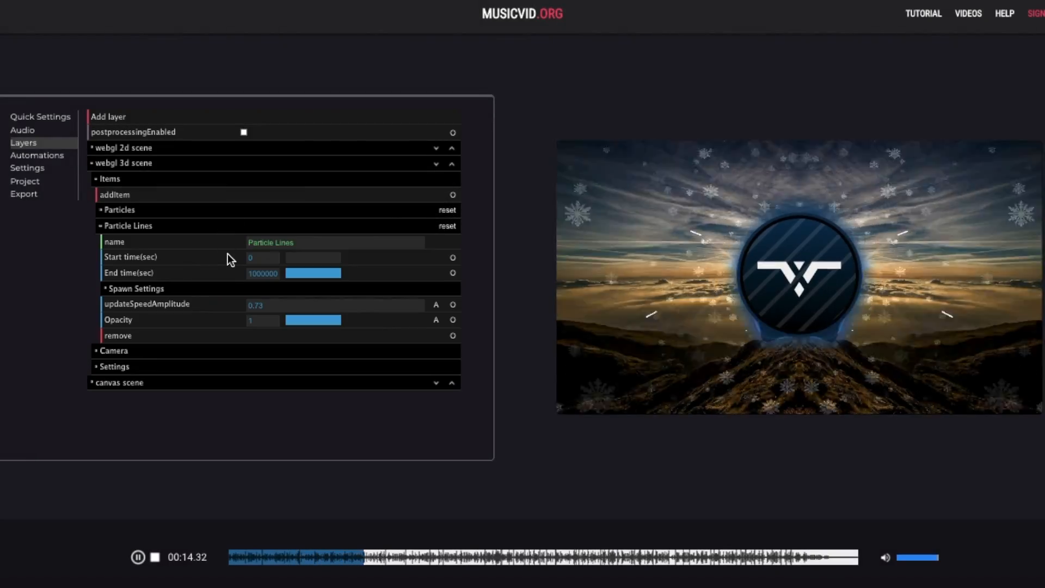
- Set Particle Lines opacity to 0.7 and update speed amplitude to about 2.9, then collapse the groups
{"action": "left_click", "coordinate": [304, 320]}
{"action": "mouse_move", "coordinate": [275, 306]}
{"action": "left_mouse_down"}
{"action": "mouse_move", "coordinate": [323, 322]}
{"action": "mouse_move", "coordinate": [283, 284]}
{"action": "mouse_move", "coordinate": [262, 315]}
{"action": "left_mouse_up"}
{"action": "left_click", "coordinate": [326, 321]}
{"action": "left_click", "coordinate": [233, 225]}
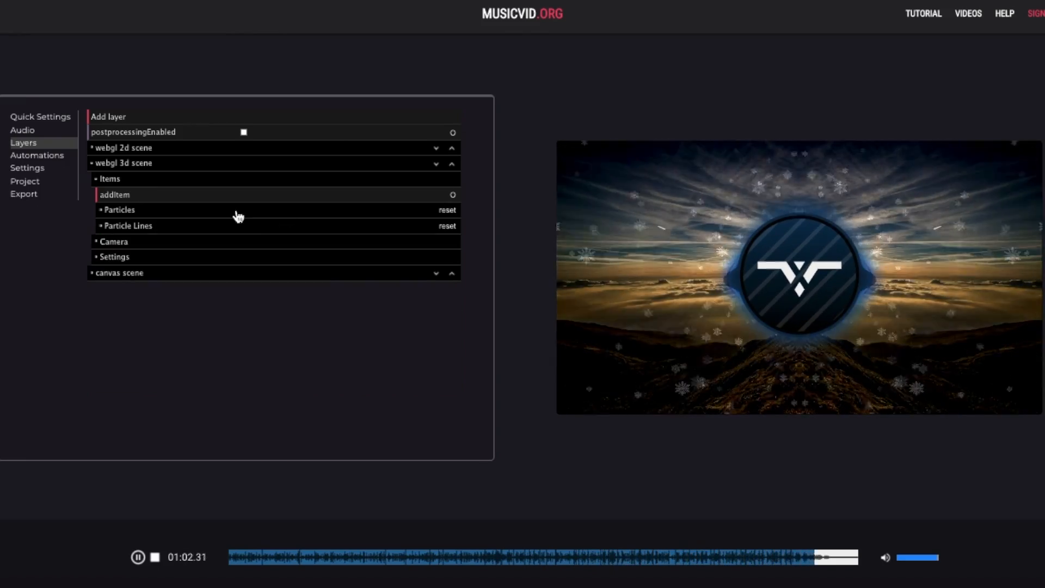
{"action": "left_click", "coordinate": [234, 178]}
{"action": "left_click", "coordinate": [152, 163]}
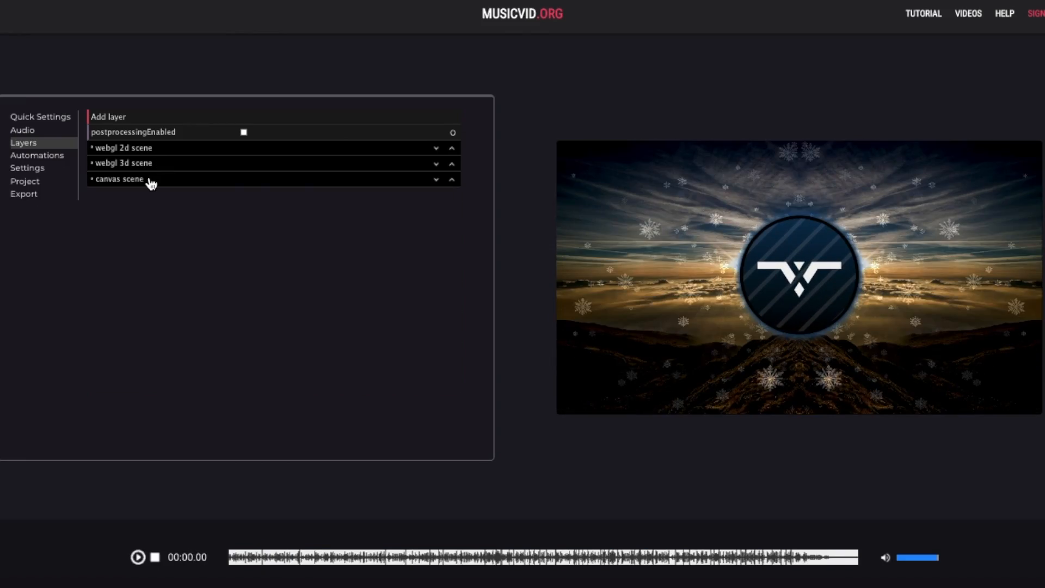
- Add an Audio Reactive Automation and select its default name for replacing
{"action": "left_click", "coordinate": [65, 162]}
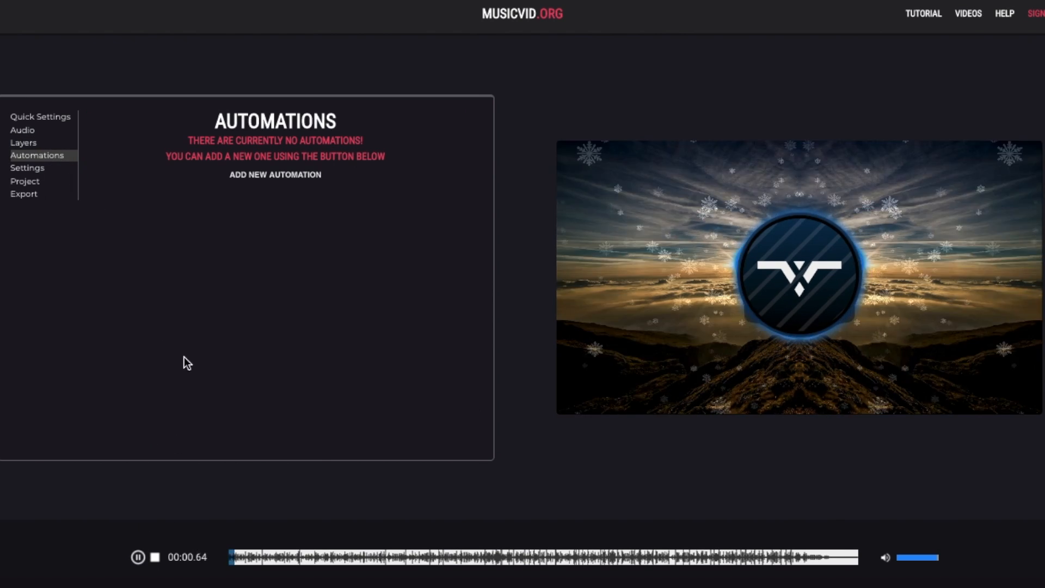
{"action": "left_click", "coordinate": [266, 175]}
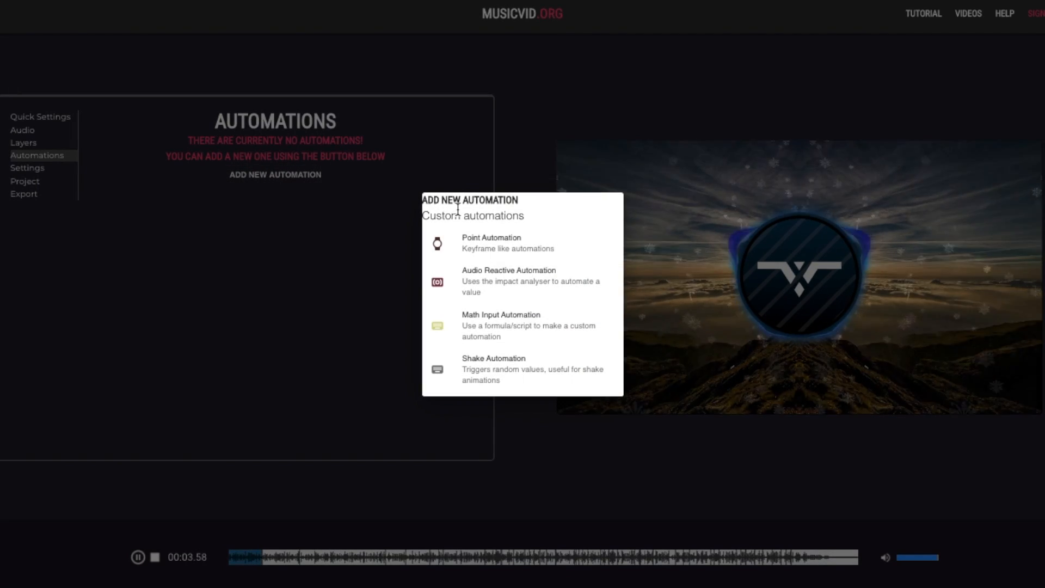
{"action": "left_click", "coordinate": [530, 275]}
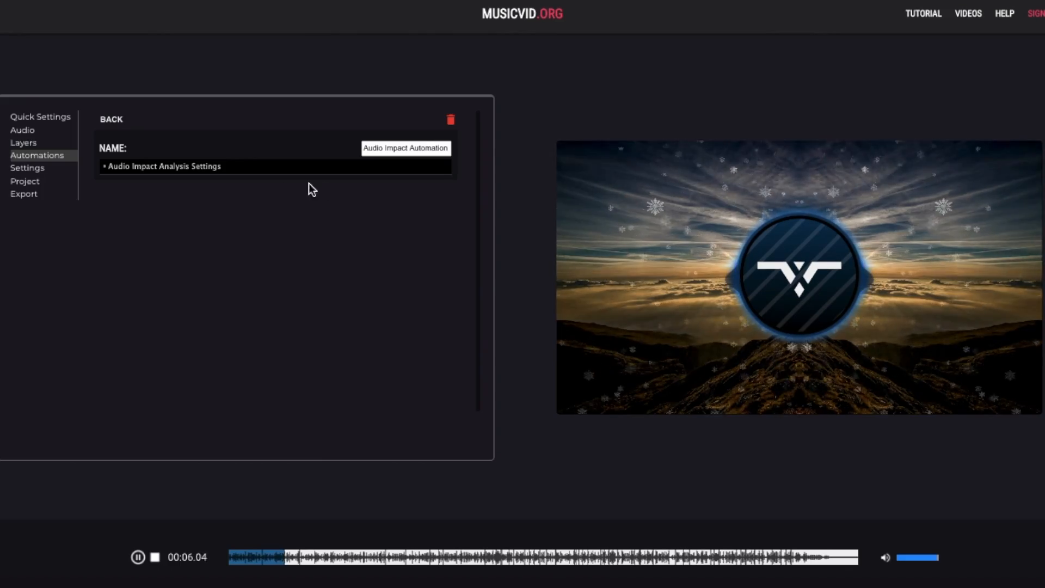
{"action": "triple_click", "coordinate": [382, 147]}
- Name the automation 'Background Skew' and open the 2d Background's geometry settings
{"action": "type", "text": "Background Skew"}
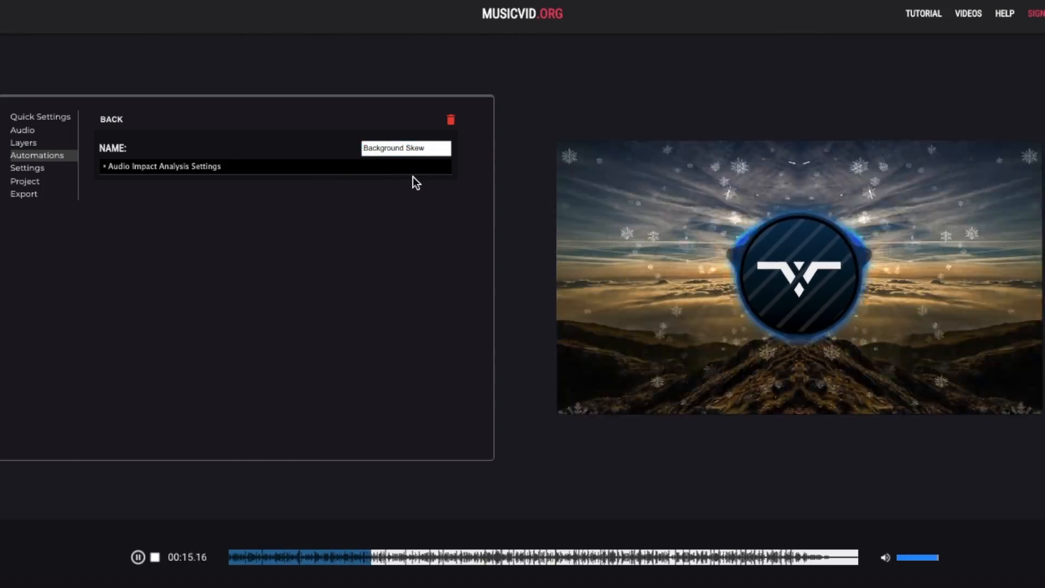
{"action": "left_click", "coordinate": [27, 143]}
{"action": "left_click", "coordinate": [125, 148]}
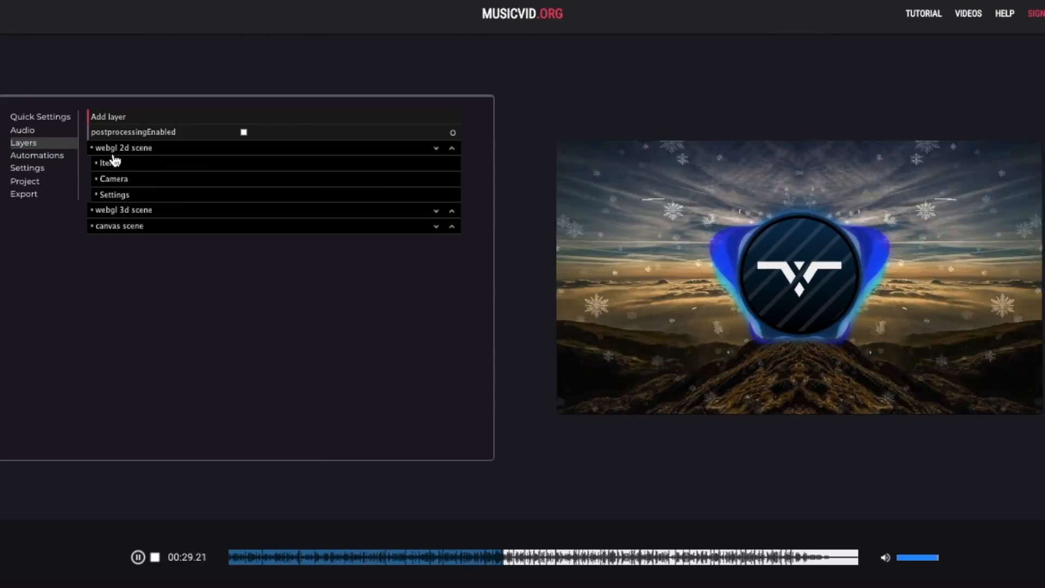
{"action": "left_click", "coordinate": [120, 163]}
{"action": "left_click", "coordinate": [152, 195]}
{"action": "left_click", "coordinate": [156, 210]}
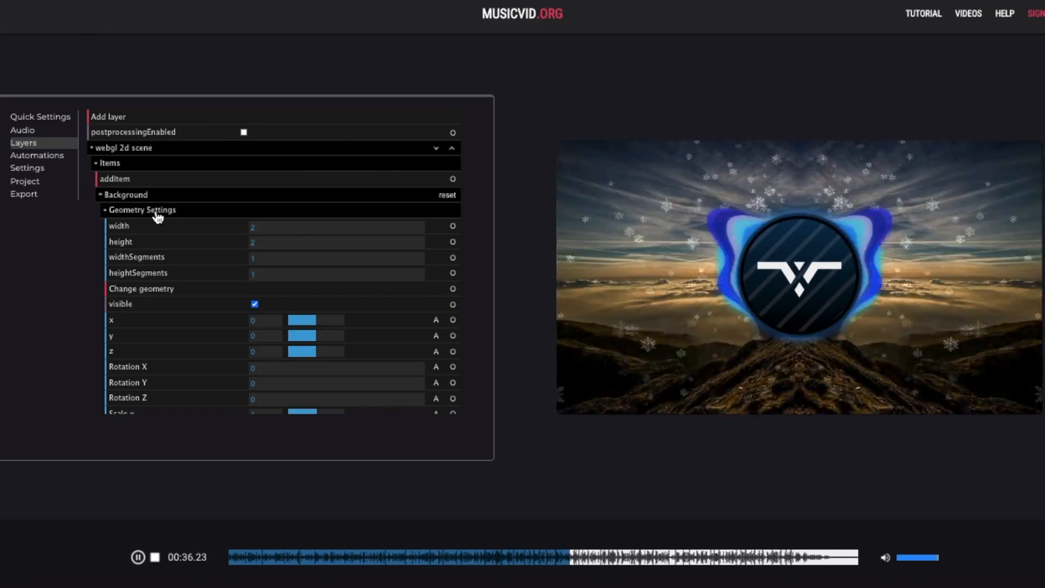
- Link a Background position value to the existing Background Skew automation
{"action": "scroll", "coordinate": [181, 345], "scroll_direction": "down", "scroll_amount": 3}
{"action": "left_click", "coordinate": [271, 553]}
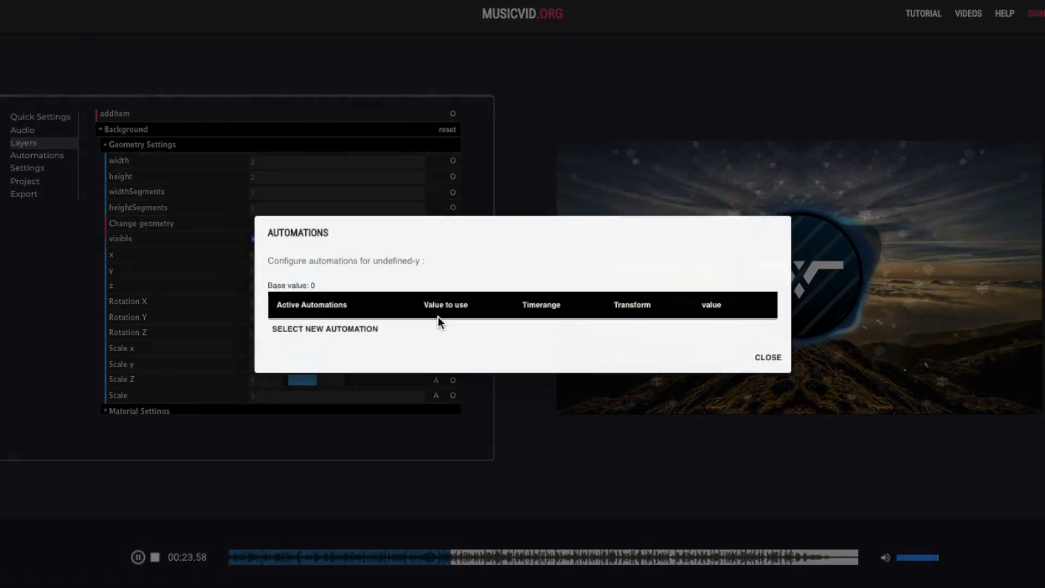
{"action": "left_click", "coordinate": [369, 330]}
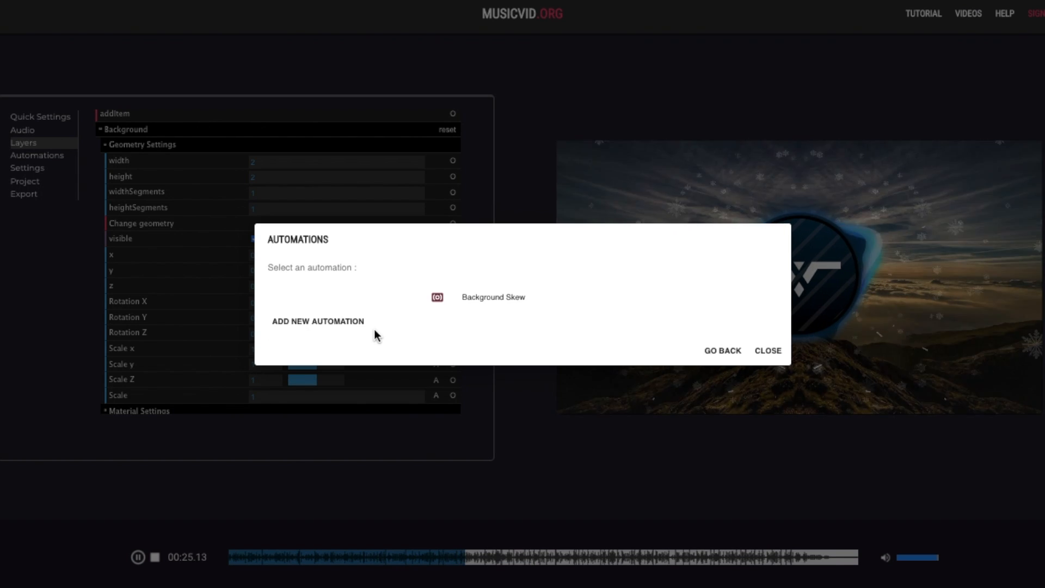
{"action": "left_click", "coordinate": [471, 310]}
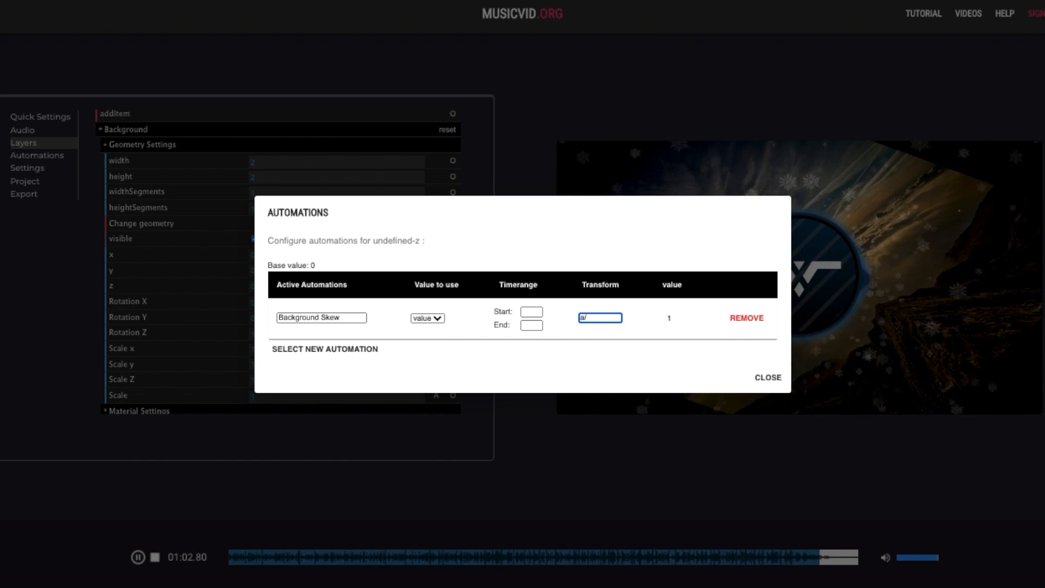
{"action": "left_click", "coordinate": [823, 380]}
{"action": "left_click", "coordinate": [282, 561]}
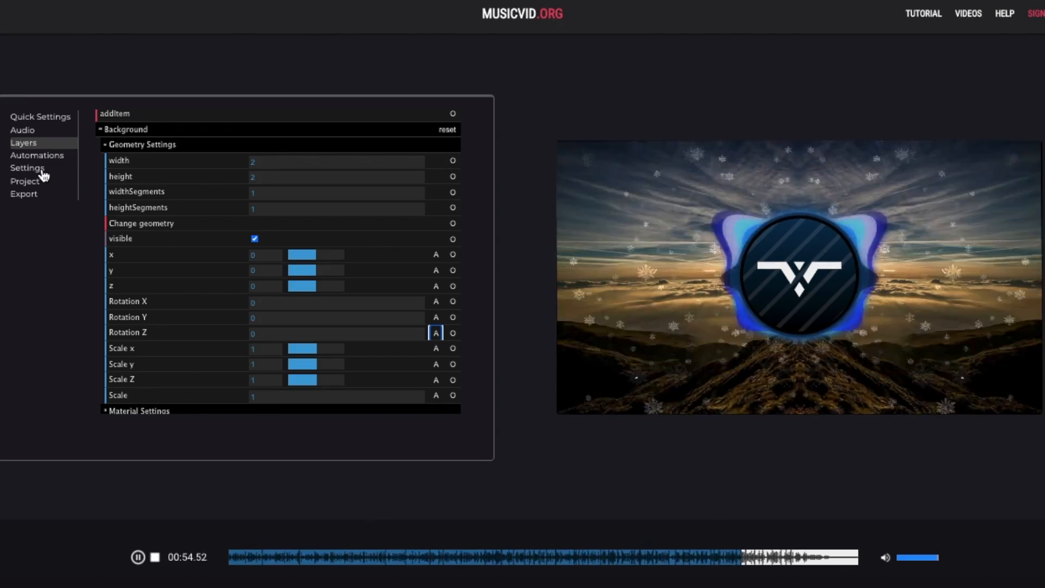
- Rename the project to 'Tutorial project'
{"action": "left_click", "coordinate": [34, 183]}
{"action": "triple_click", "coordinate": [268, 143]}
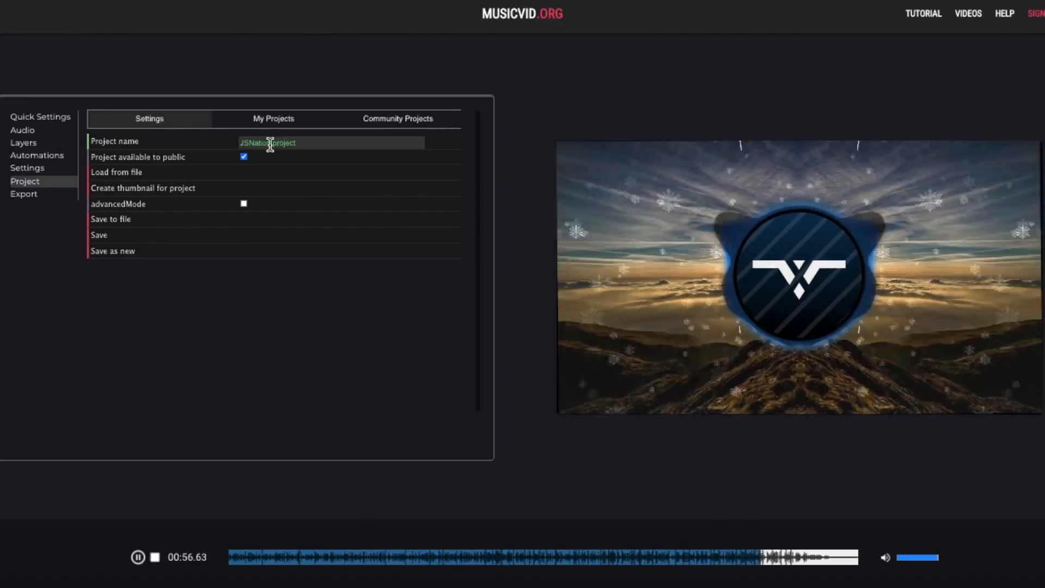
{"action": "type", "text": "Tutorial project"}
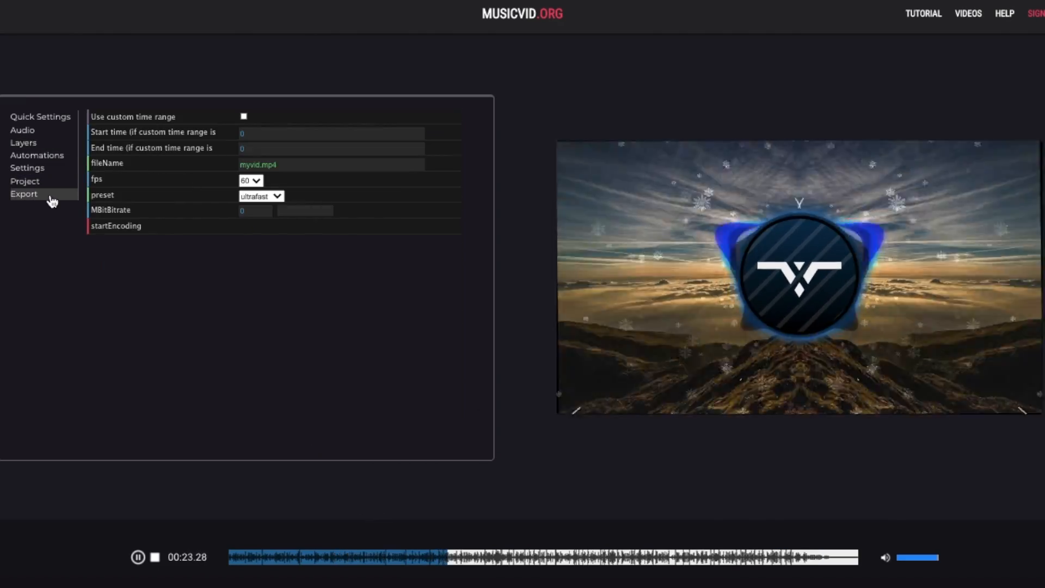
- Set the export file name to visualizer.mp4 and start encoding, accepting the attribution notice
{"action": "double_click", "coordinate": [253, 165]}
{"action": "type", "text": "visualizer"}
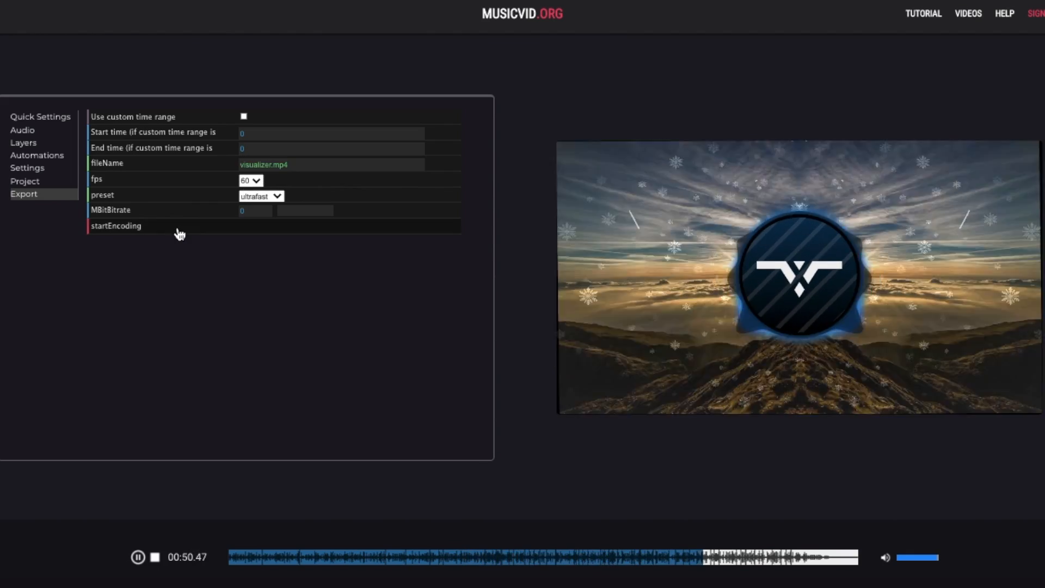
{"action": "left_click", "coordinate": [178, 226]}
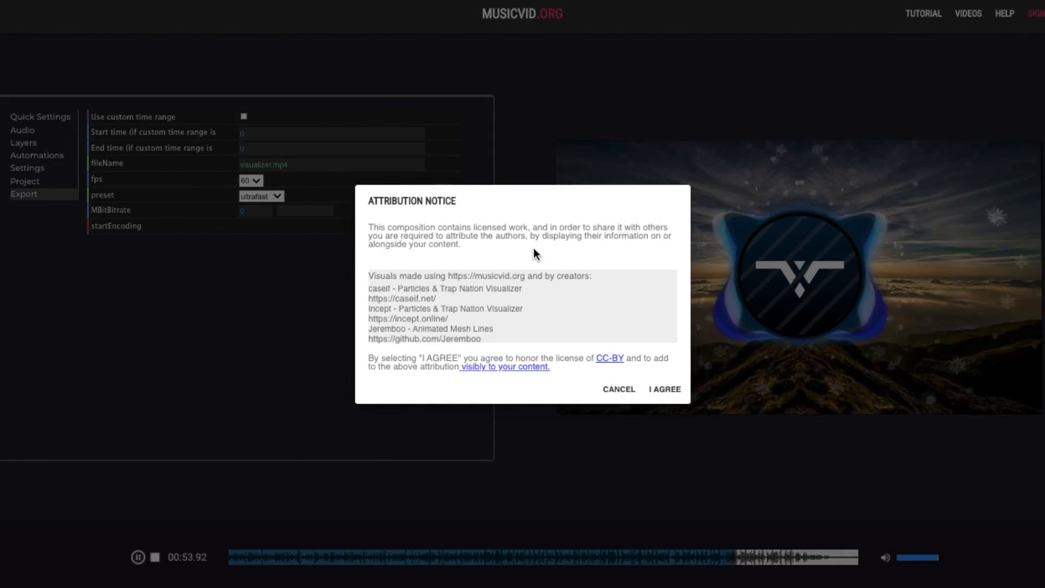
{"action": "left_click", "coordinate": [661, 388]}
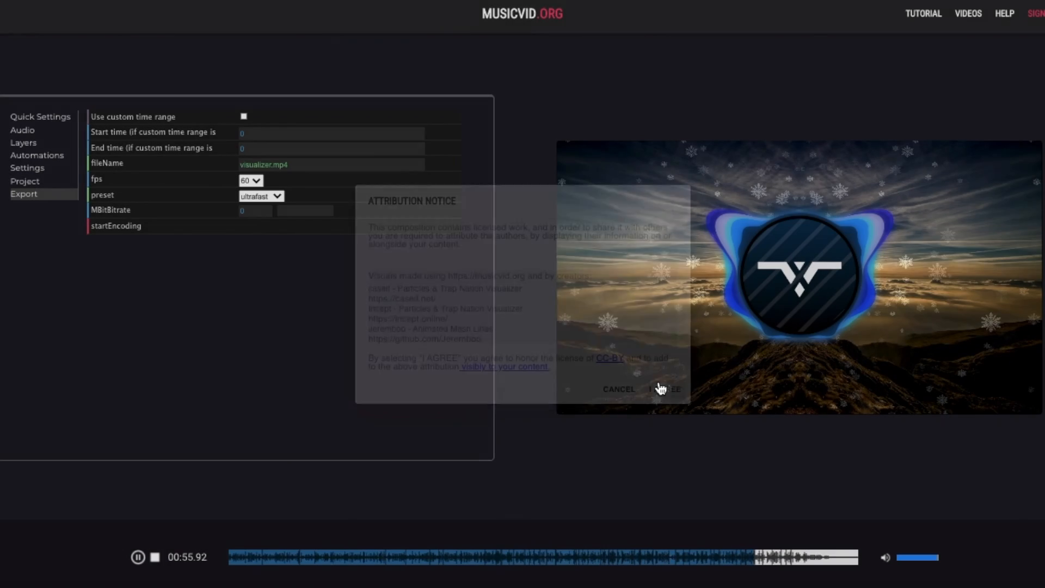
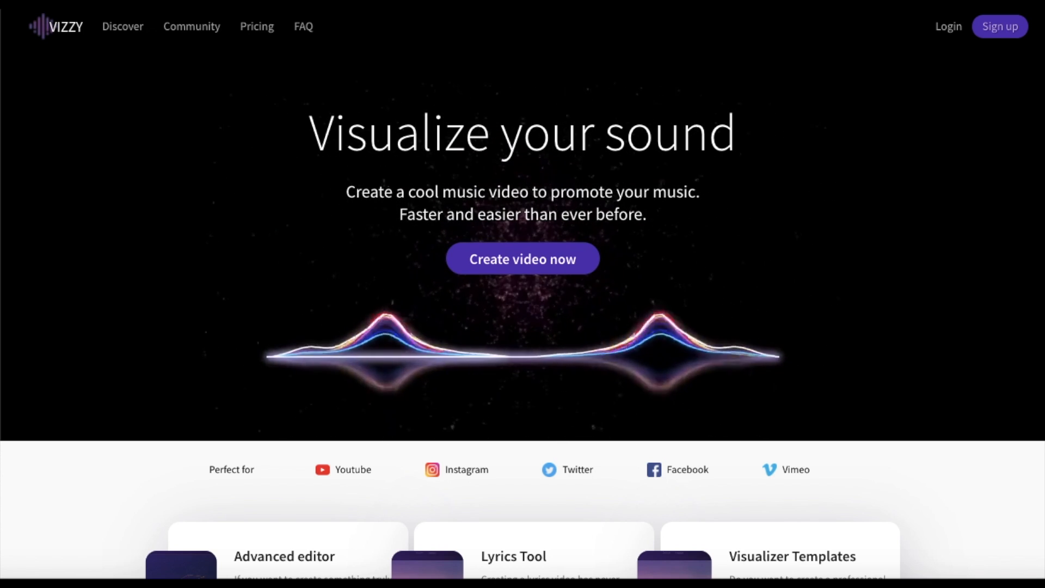
- Register a Vizzy account through Sign up and choose Create video now
{"action": "left_click", "coordinate": [997, 34]}
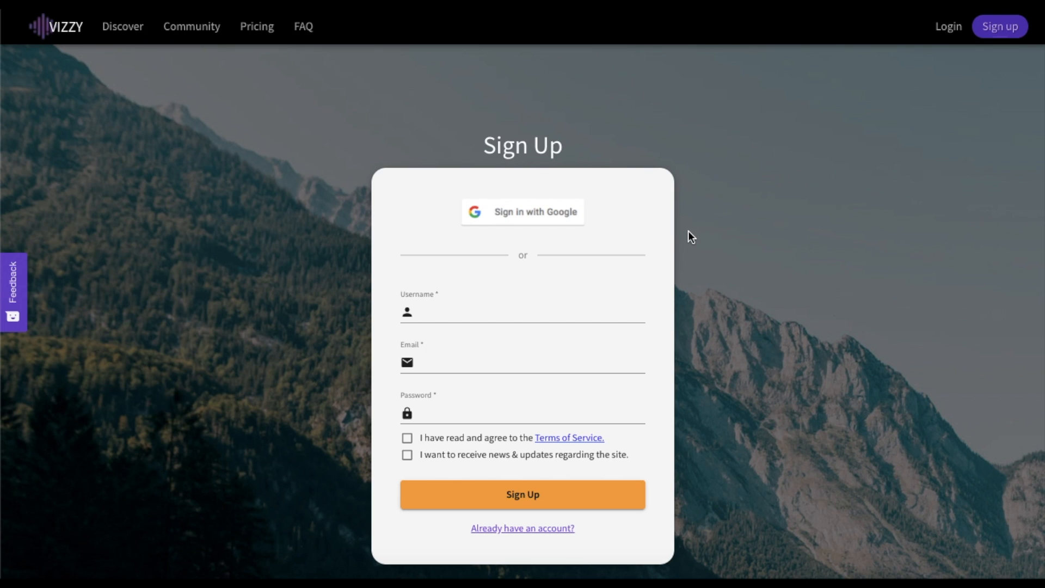
{"action": "scroll", "coordinate": [685, 275], "scroll_direction": "down", "scroll_amount": 1}
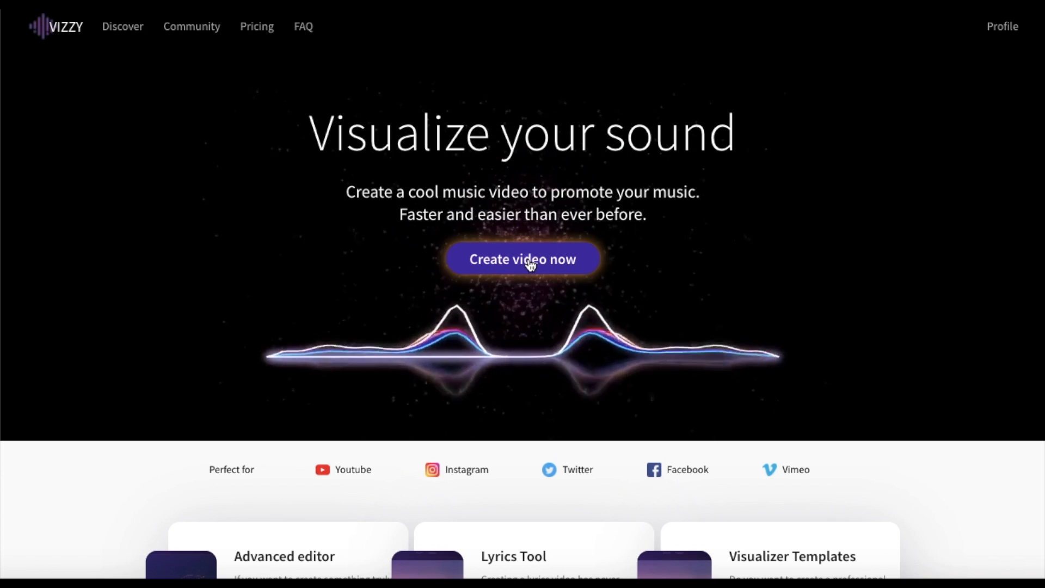
{"action": "left_click", "coordinate": [530, 260]}
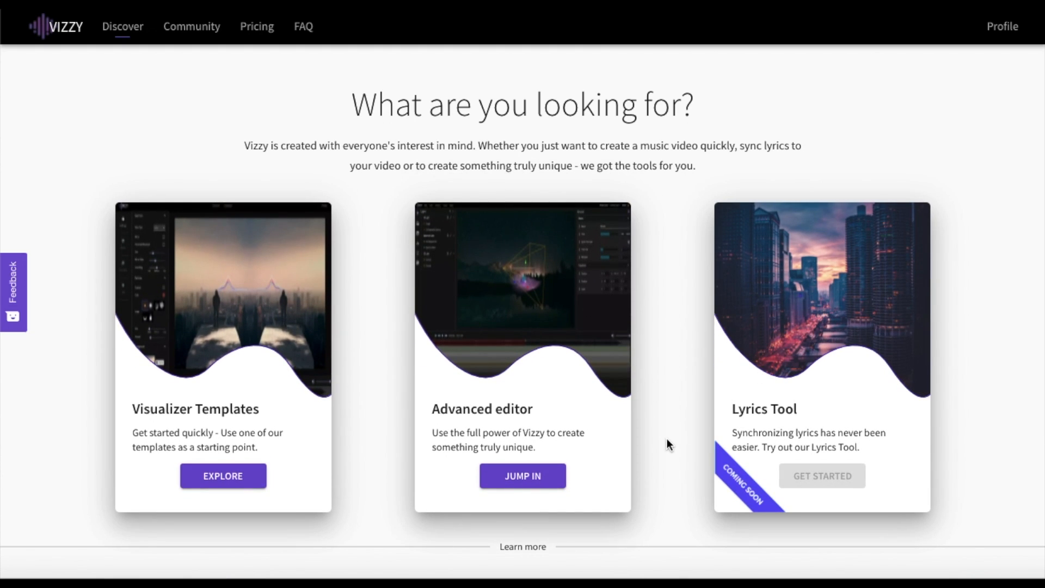
- Preview a template on Explore templates, then go back and jump into the Advanced editor
{"action": "left_click", "coordinate": [223, 477]}
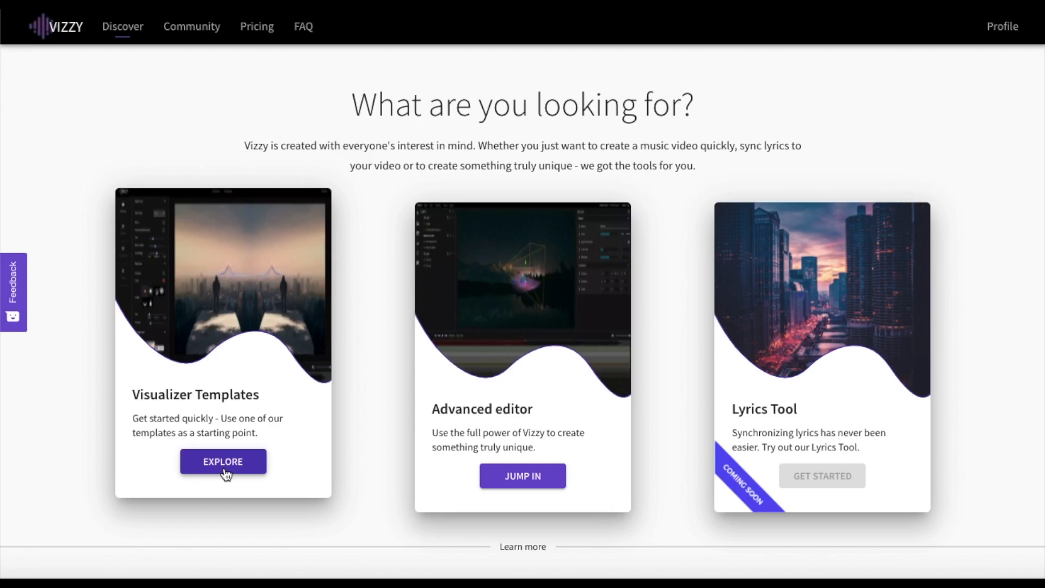
{"action": "left_click", "coordinate": [224, 468]}
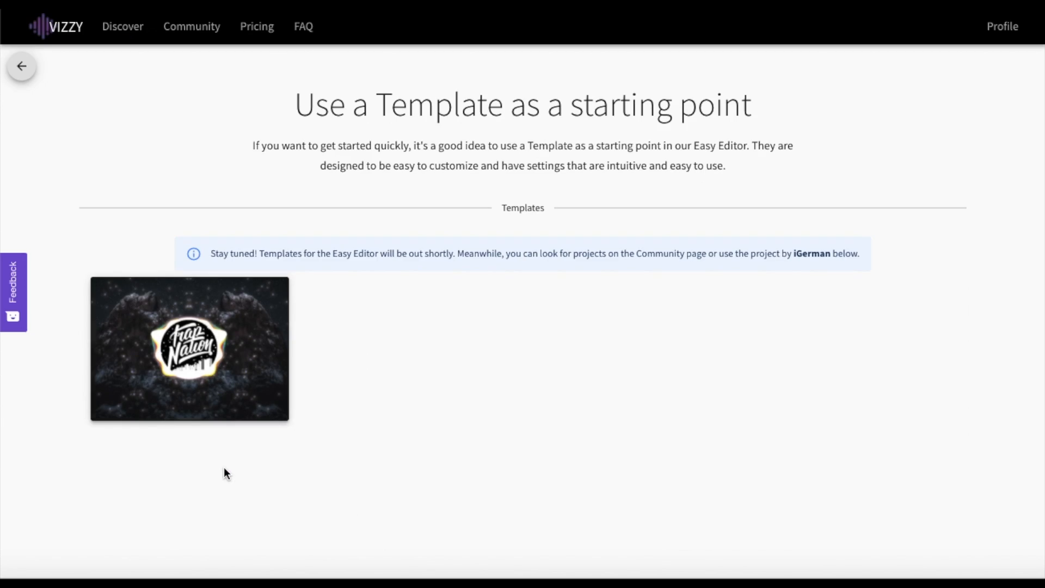
{"action": "mouse_move", "coordinate": [228, 369]}
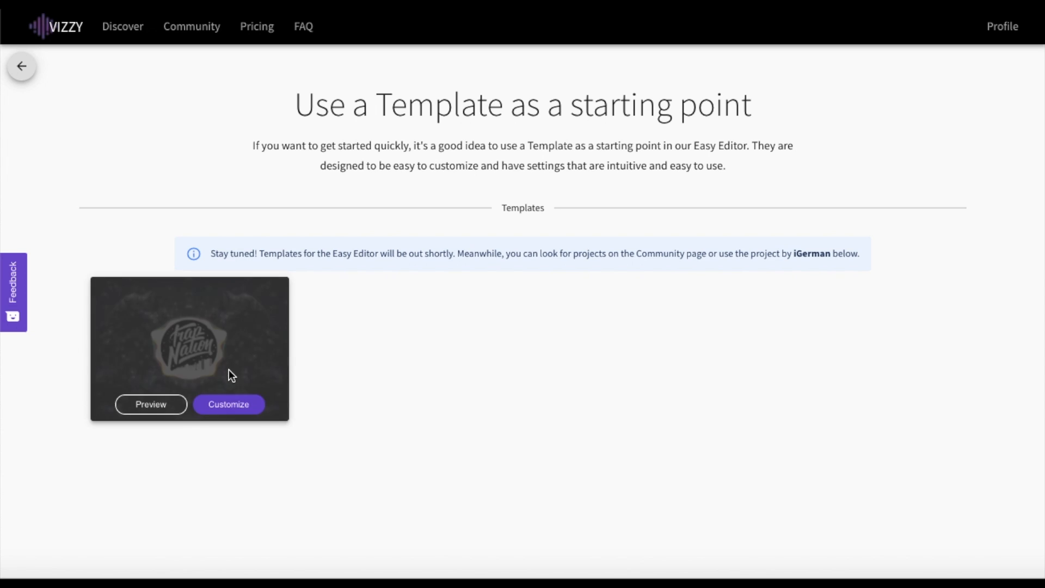
{"action": "left_click", "coordinate": [165, 411]}
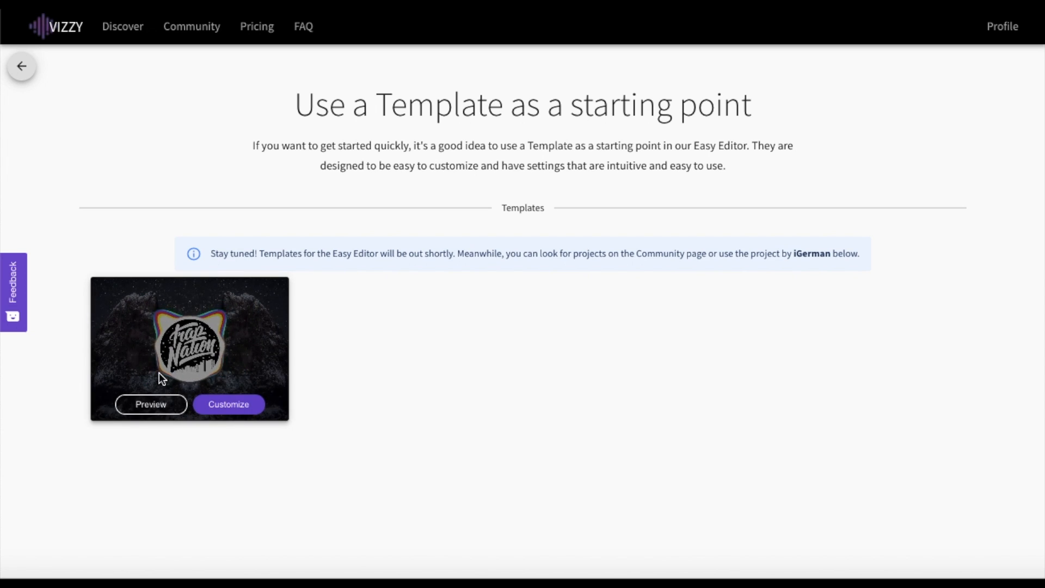
{"action": "left_click", "coordinate": [23, 64]}
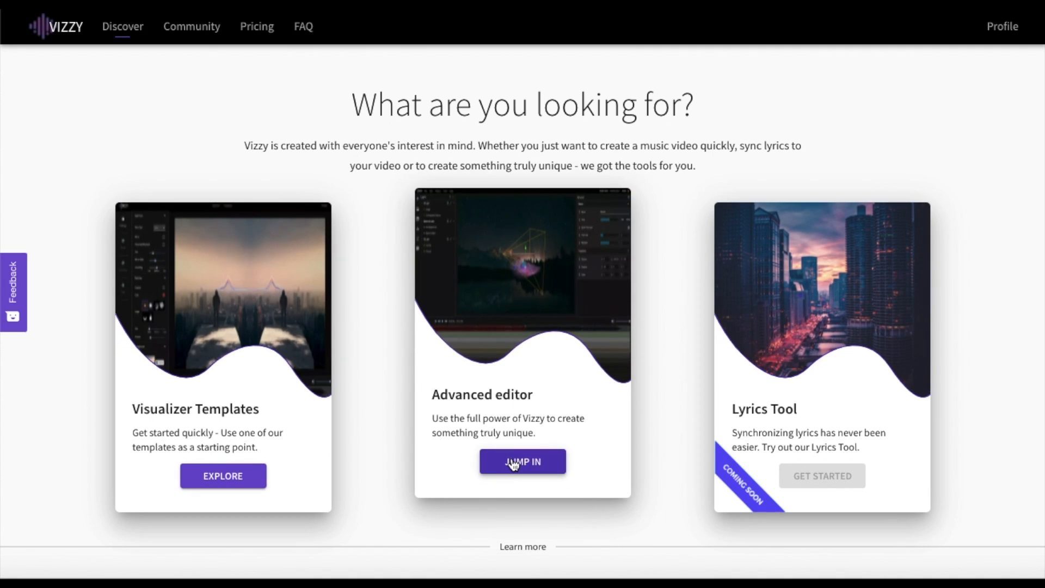
{"action": "left_click", "coordinate": [512, 464]}
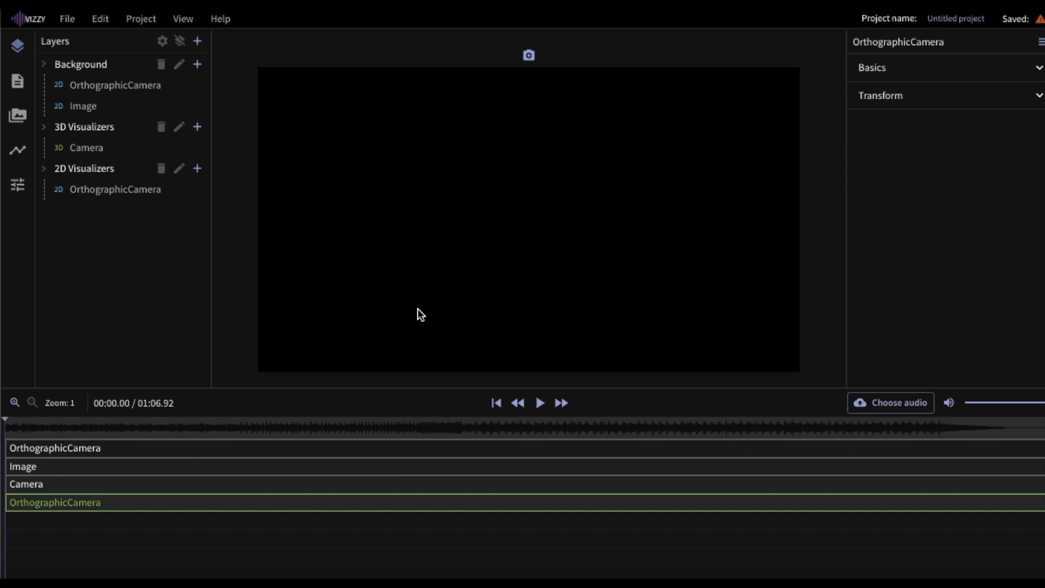
- Set the render output resolution to 1920x1080
{"action": "left_click", "coordinate": [162, 42]}
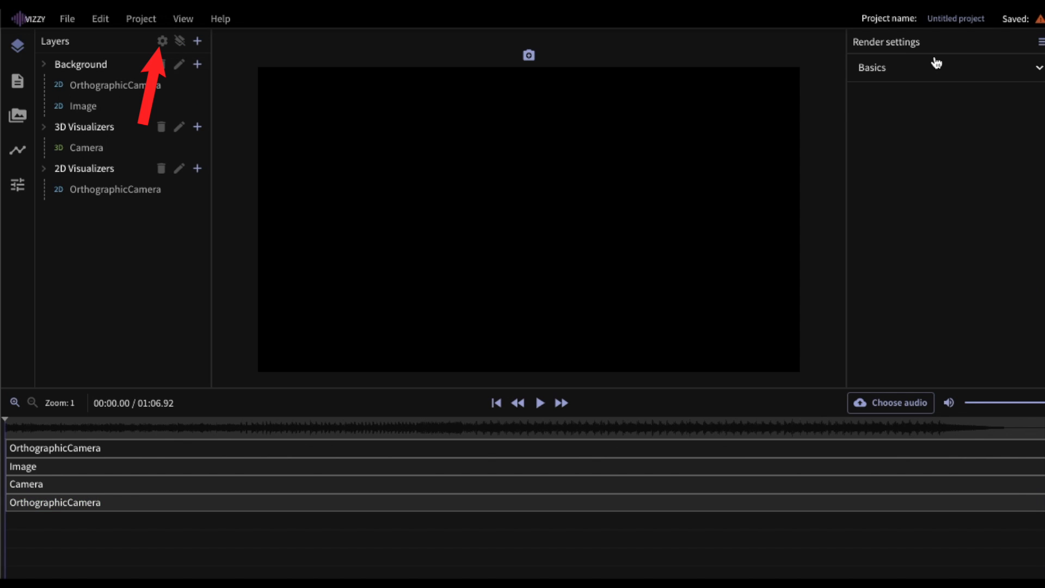
{"action": "left_click", "coordinate": [952, 78]}
{"action": "left_click", "coordinate": [1028, 98]}
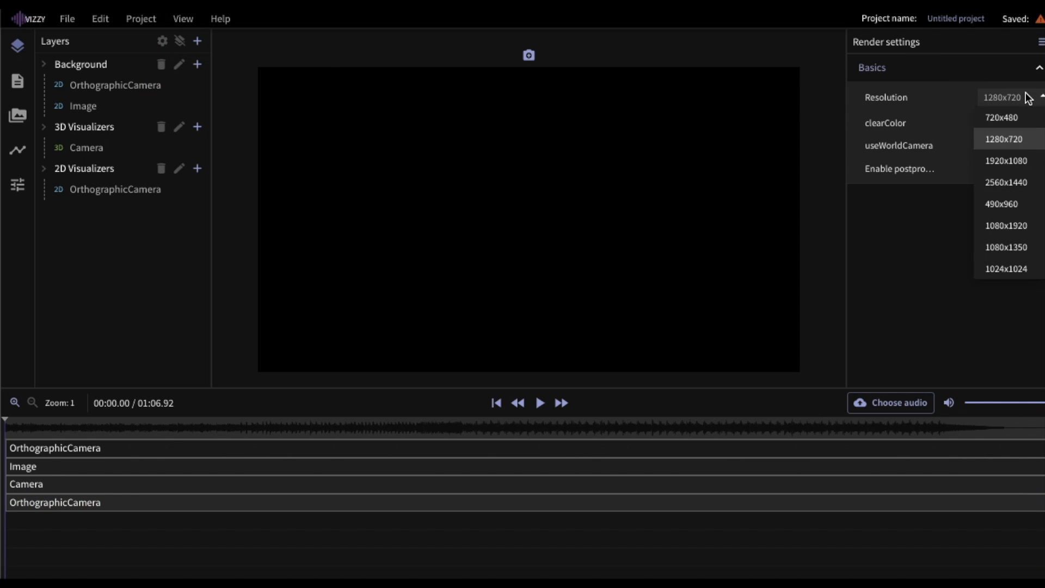
{"action": "left_click", "coordinate": [1011, 160]}
- Load a mountain landscape photo into the background Image layer and lower its vignette
{"action": "left_click", "coordinate": [91, 106]}
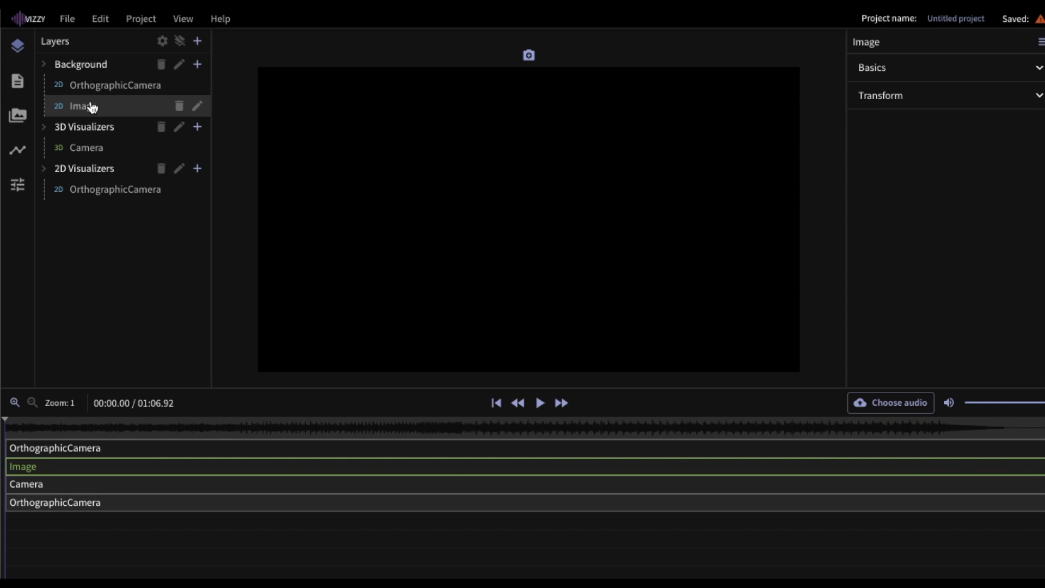
{"action": "left_click", "coordinate": [969, 69]}
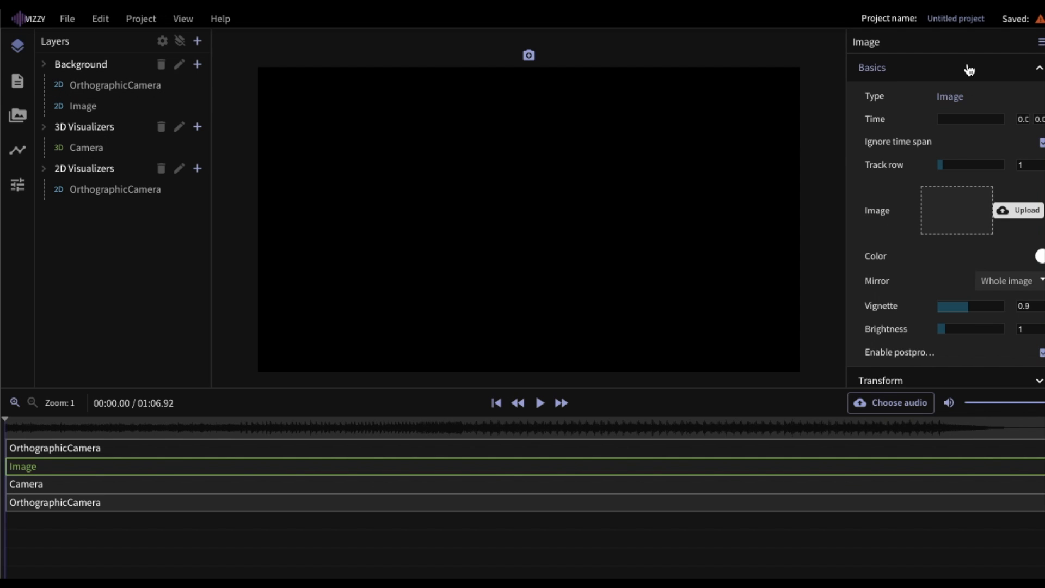
{"action": "left_click", "coordinate": [1010, 212]}
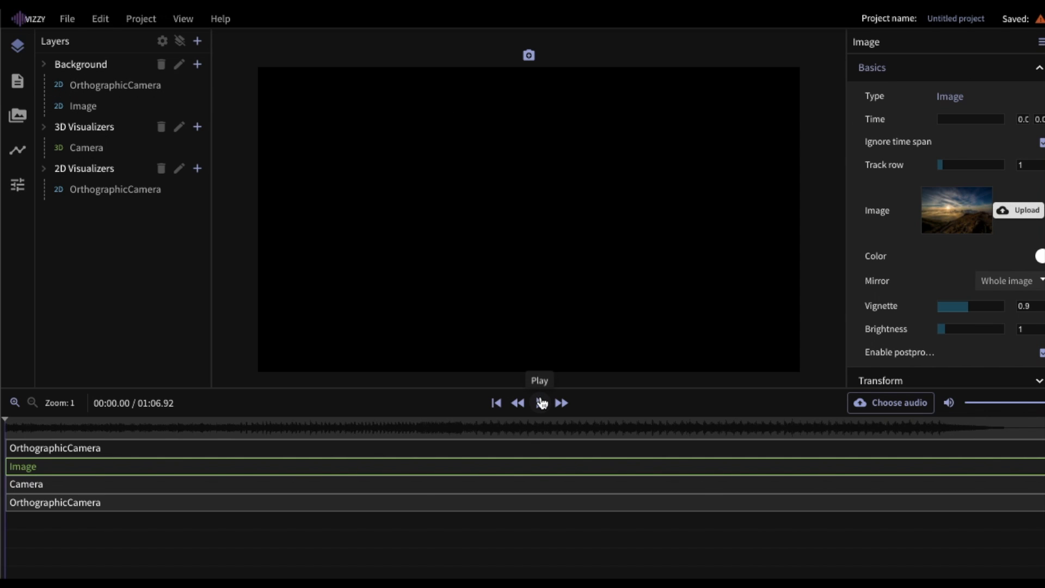
{"action": "left_click", "coordinate": [541, 403]}
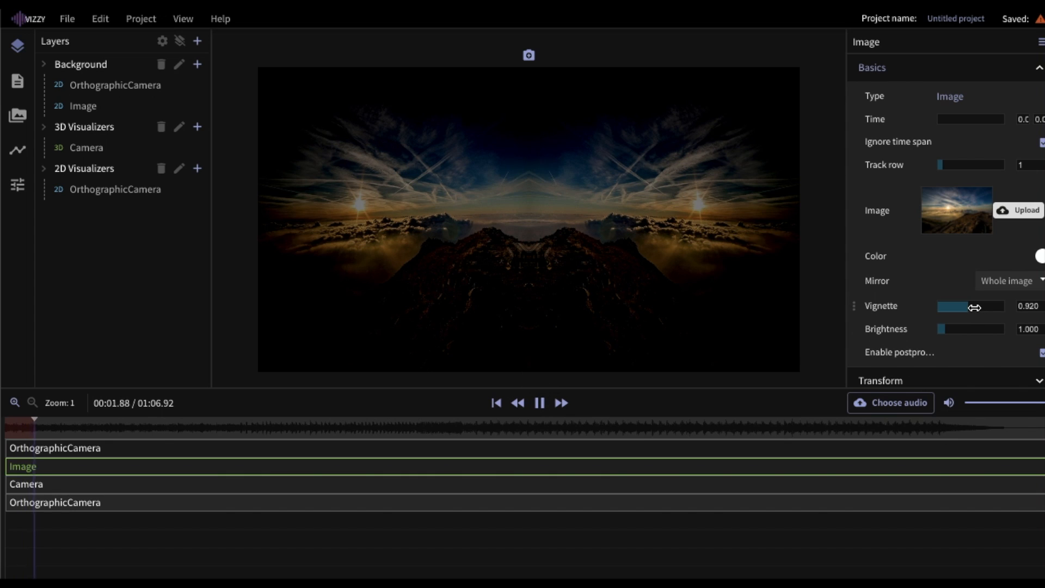
{"action": "left_click_drag", "start_coordinate": [975, 307], "coordinate": [1001, 332]}
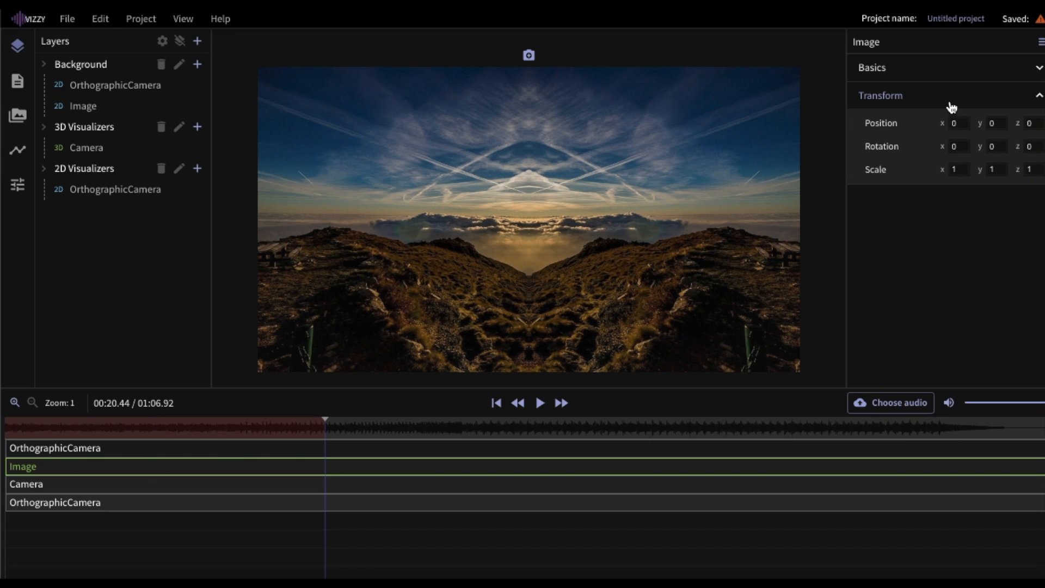
{"action": "left_click", "coordinate": [951, 106]}
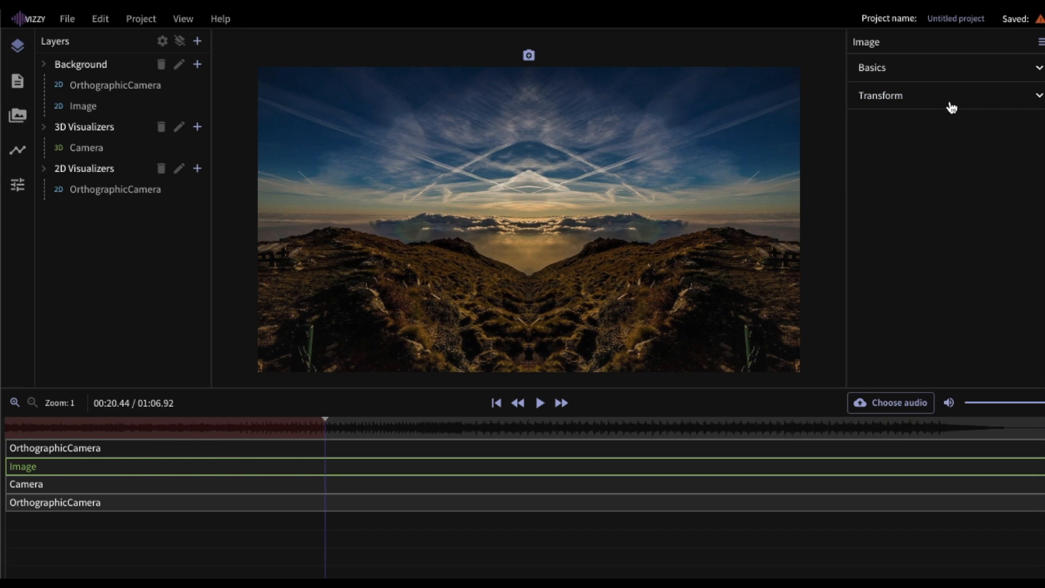
{"action": "left_click", "coordinate": [198, 128]}
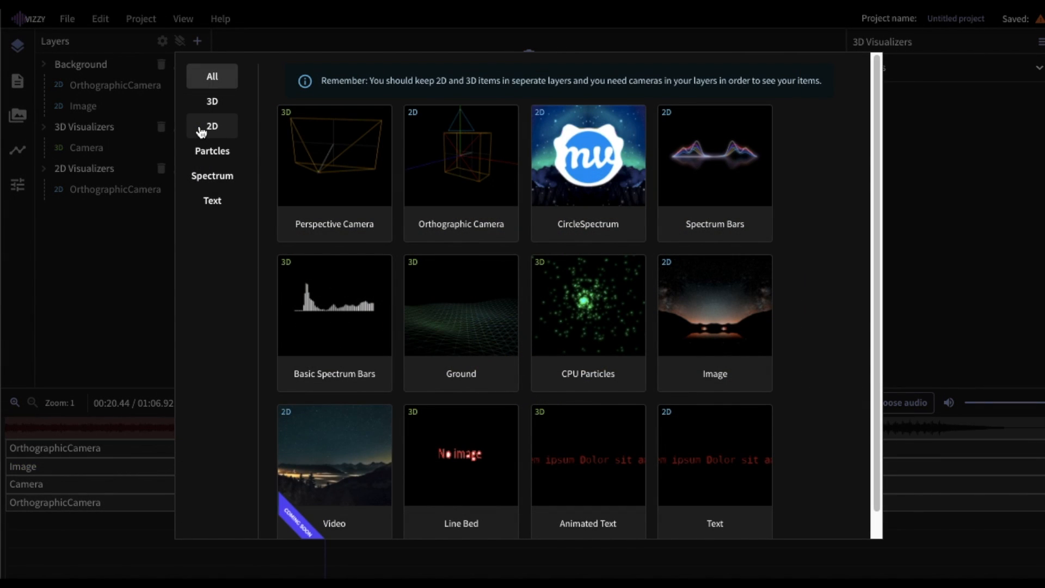
- Add snowflake CPU Particles to 3D Visualizers and shrink their starting Lifetime size
{"action": "scroll", "coordinate": [384, 250], "scroll_direction": "down", "scroll_amount": 1}
{"action": "left_click", "coordinate": [207, 78]}
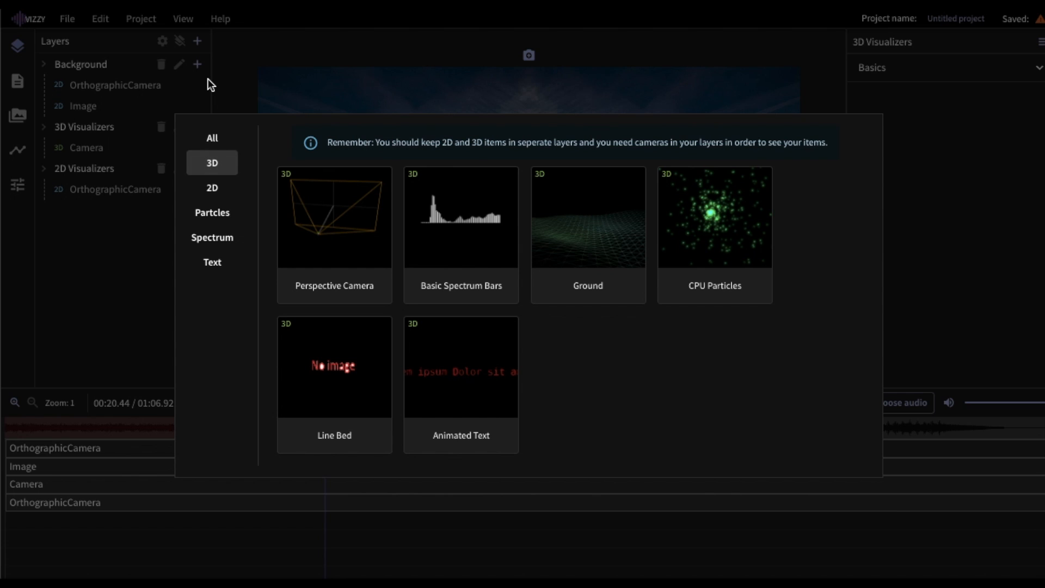
{"action": "left_click", "coordinate": [710, 250]}
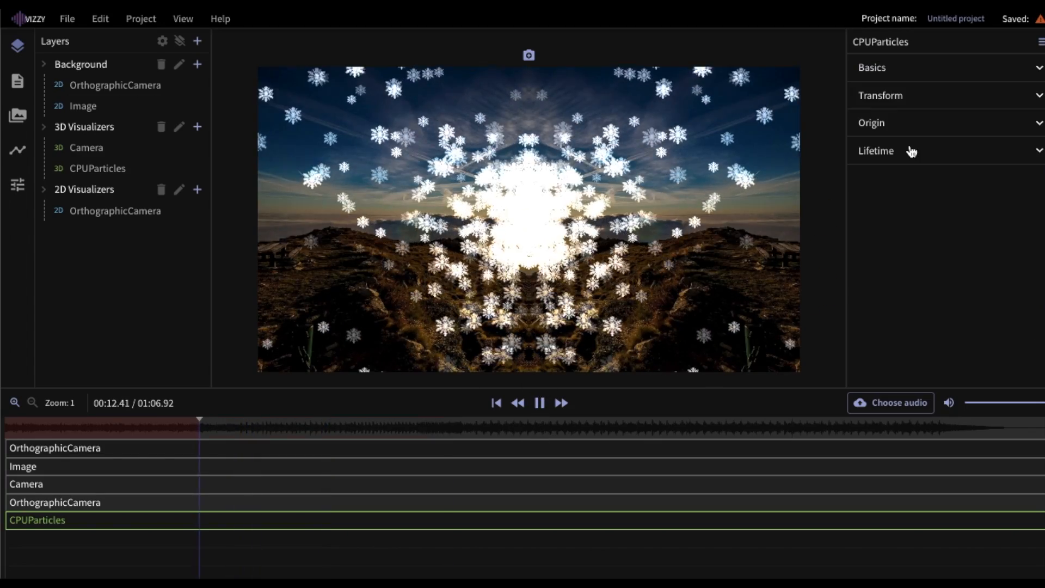
{"action": "left_click", "coordinate": [910, 147]}
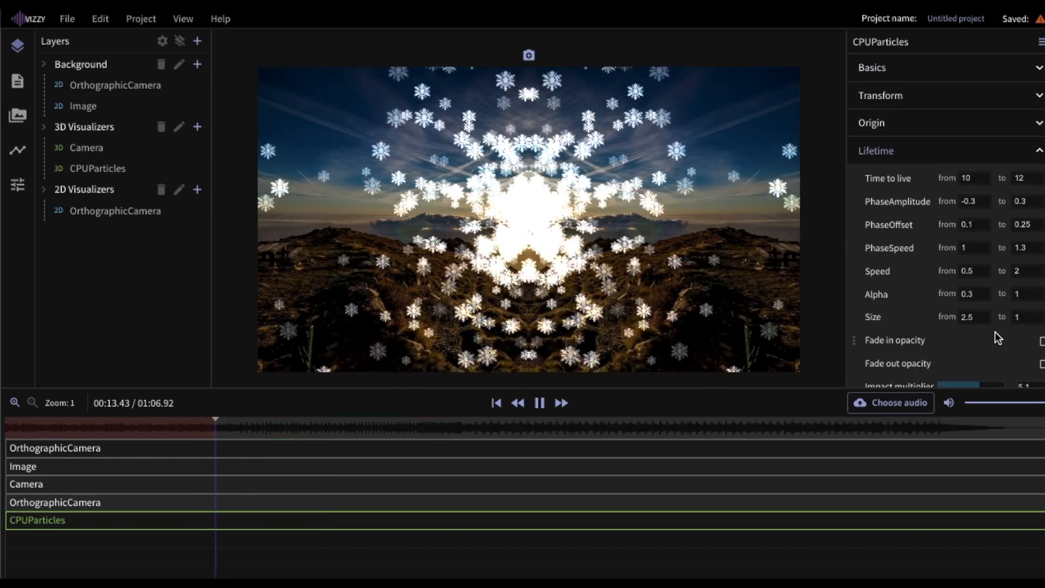
{"action": "scroll", "coordinate": [995, 331], "scroll_direction": "down", "scroll_amount": 1}
{"action": "left_click_drag", "start_coordinate": [982, 307], "coordinate": [950, 308]}
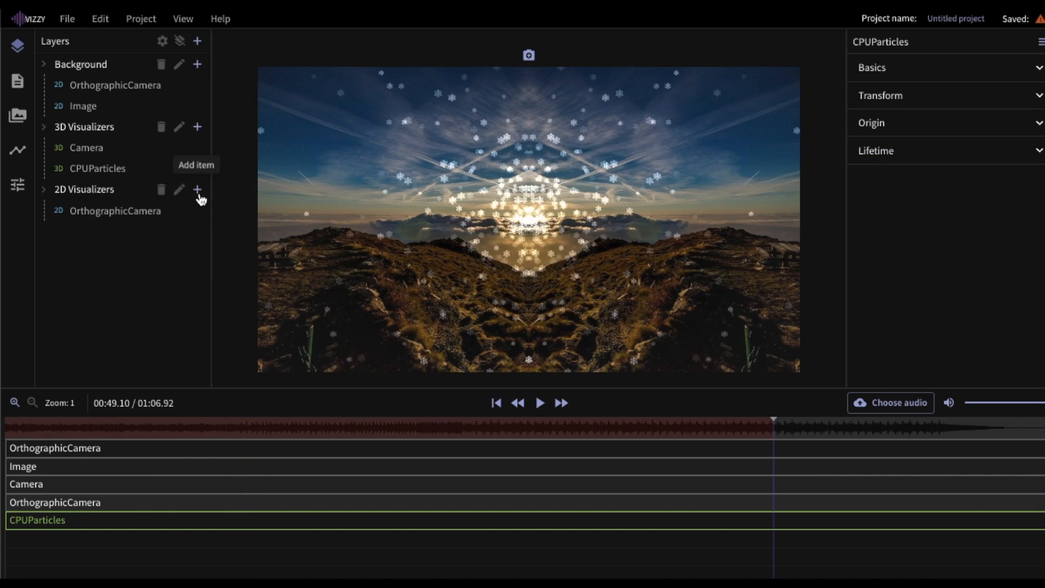
{"action": "left_click", "coordinate": [199, 199]}
{"action": "left_click", "coordinate": [208, 187]}
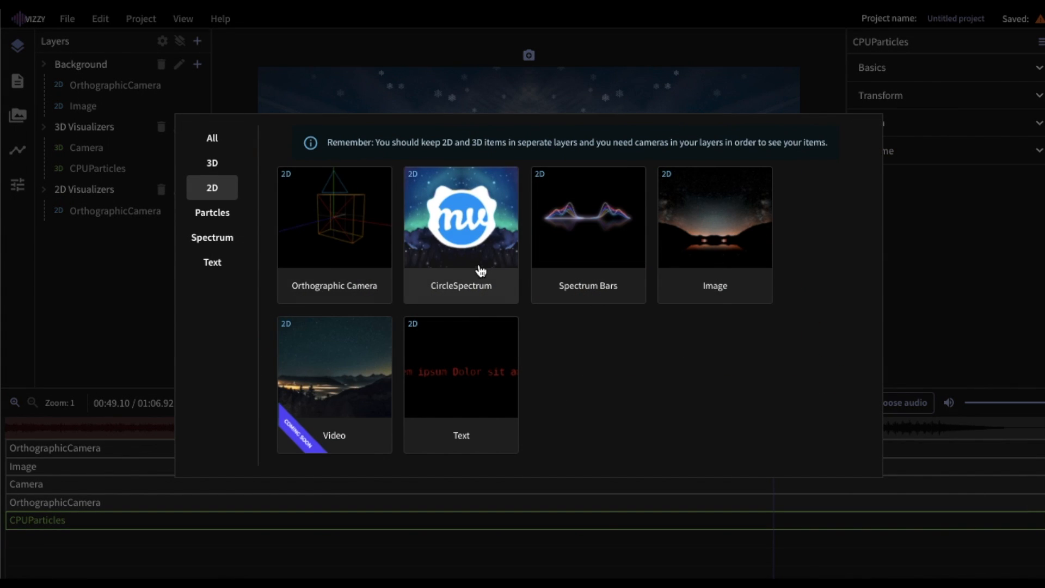
- Add a CircleSpectrum to 2D Visualizers, enlarge it, thicken its line to about 4, shrink its fill circle
{"action": "left_click", "coordinate": [465, 257]}
{"action": "left_click", "coordinate": [932, 68]}
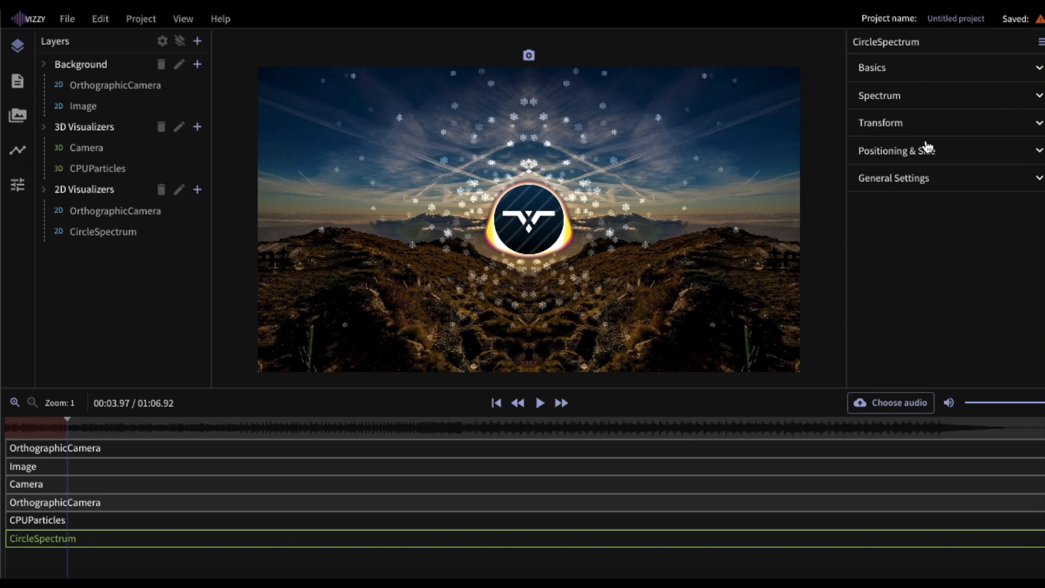
{"action": "left_click", "coordinate": [926, 147]}
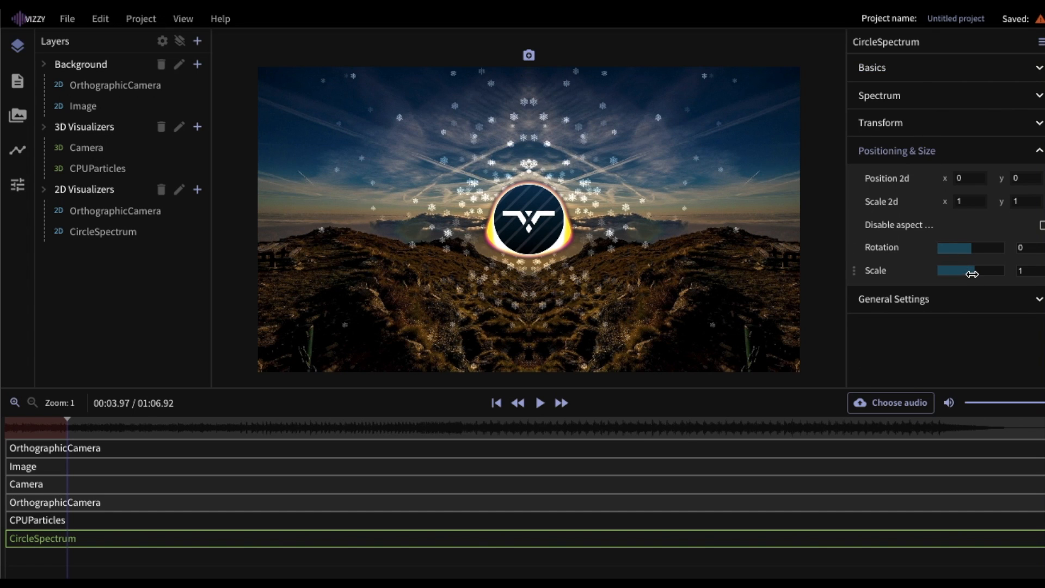
{"action": "left_click_drag", "start_coordinate": [974, 274], "coordinate": [974, 276]}
{"action": "left_click", "coordinate": [905, 98]}
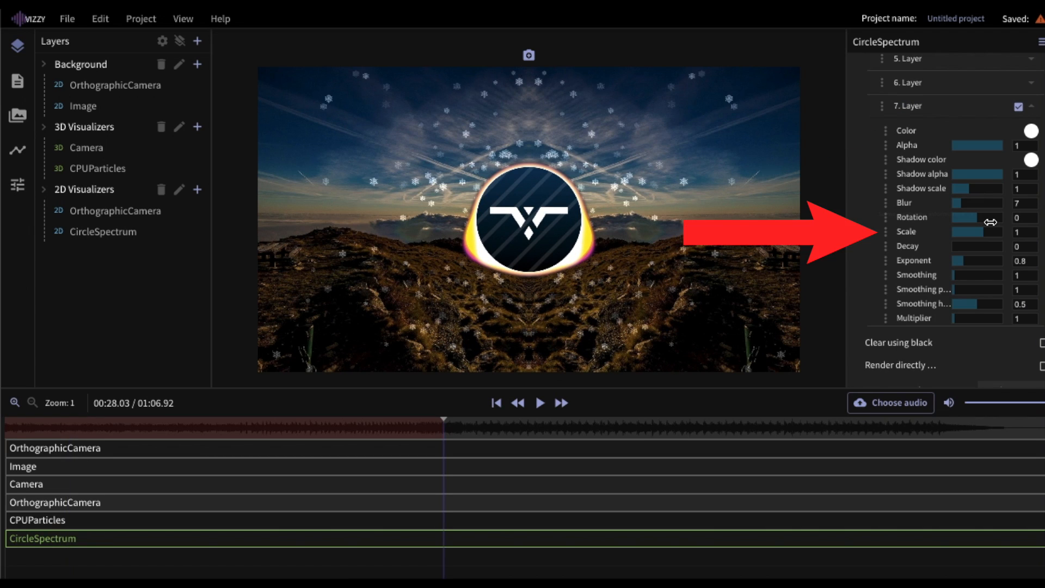
{"action": "left_click", "coordinate": [541, 403]}
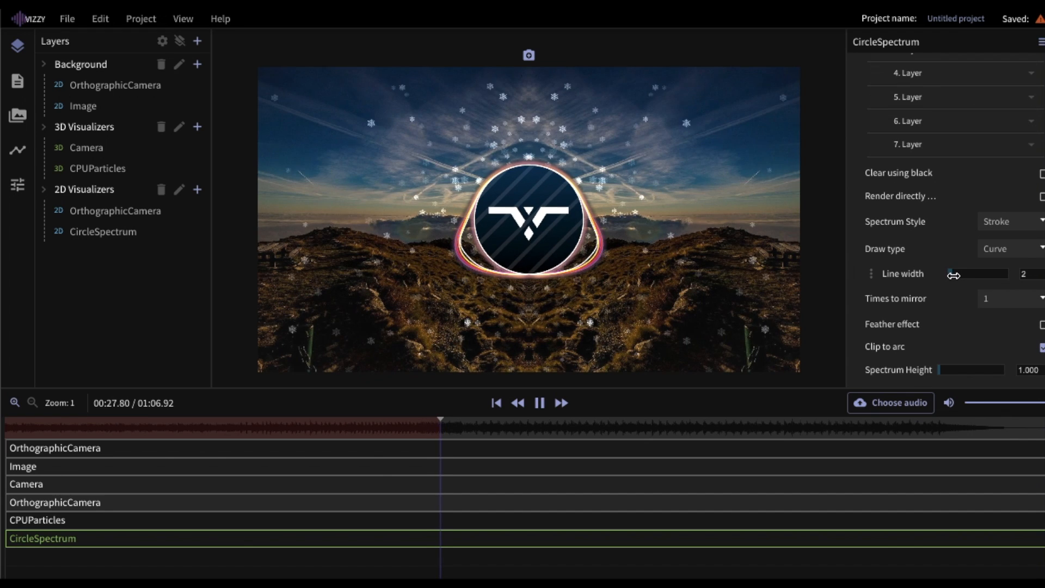
{"action": "left_click_drag", "start_coordinate": [952, 276], "coordinate": [958, 277]}
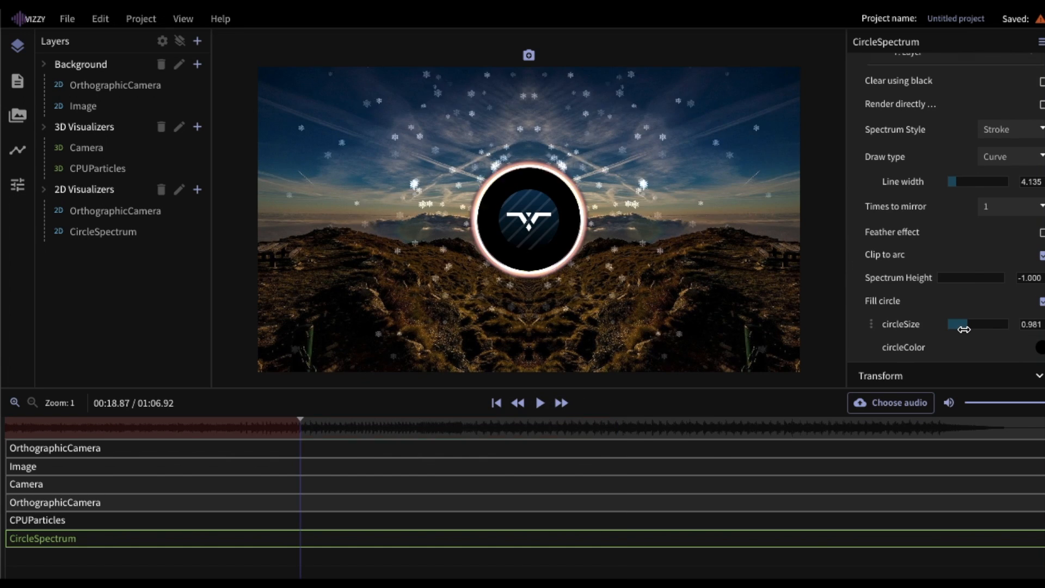
{"action": "left_click_drag", "start_coordinate": [956, 326], "coordinate": [965, 329]}
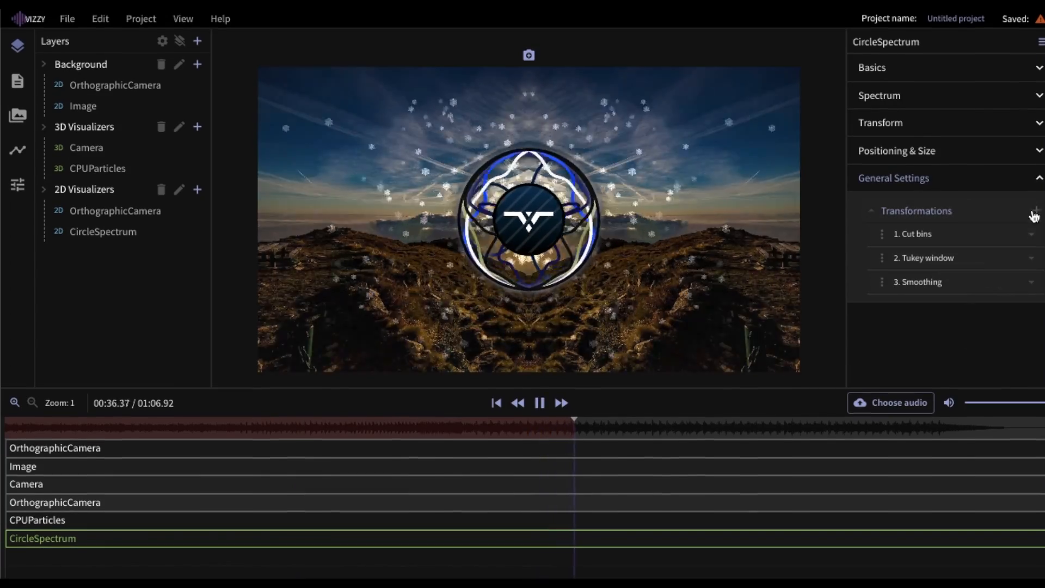
- Add a Clamp transformation to the spectrum with Min and Max both set to 100
{"action": "left_click", "coordinate": [1035, 211]}
{"action": "left_click", "coordinate": [999, 298]}
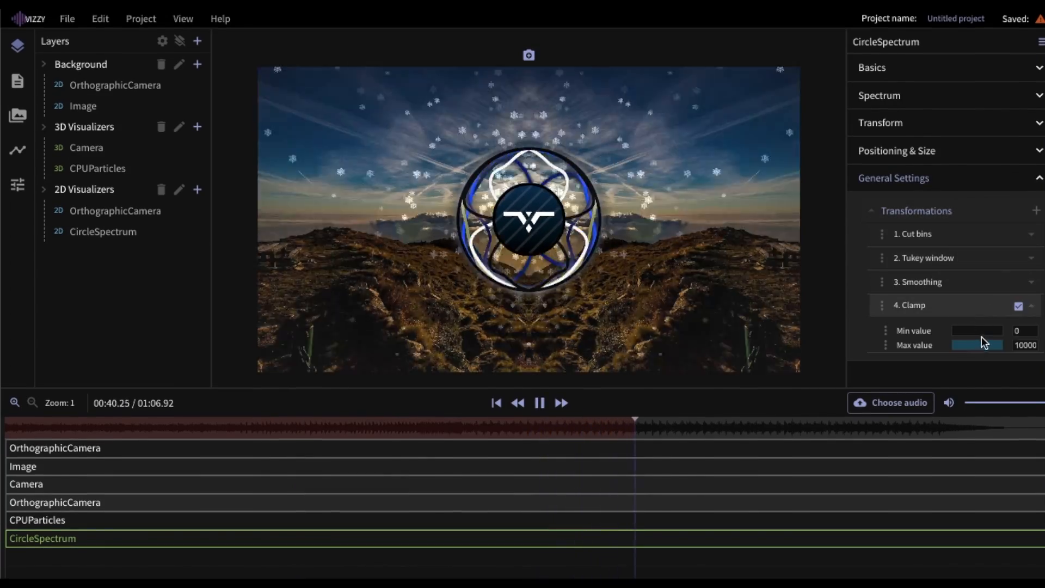
{"action": "double_click", "coordinate": [1019, 332]}
{"action": "type", "text": "100"}
{"action": "key", "text": "Return"}
{"action": "double_click", "coordinate": [1028, 345]}
{"action": "type", "text": "100"}
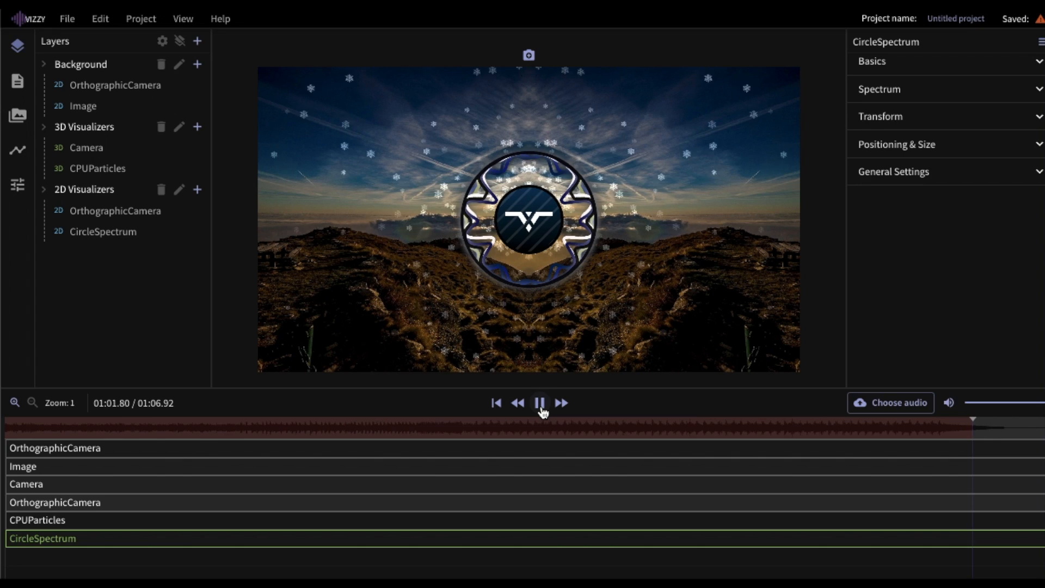
{"action": "left_click", "coordinate": [540, 403]}
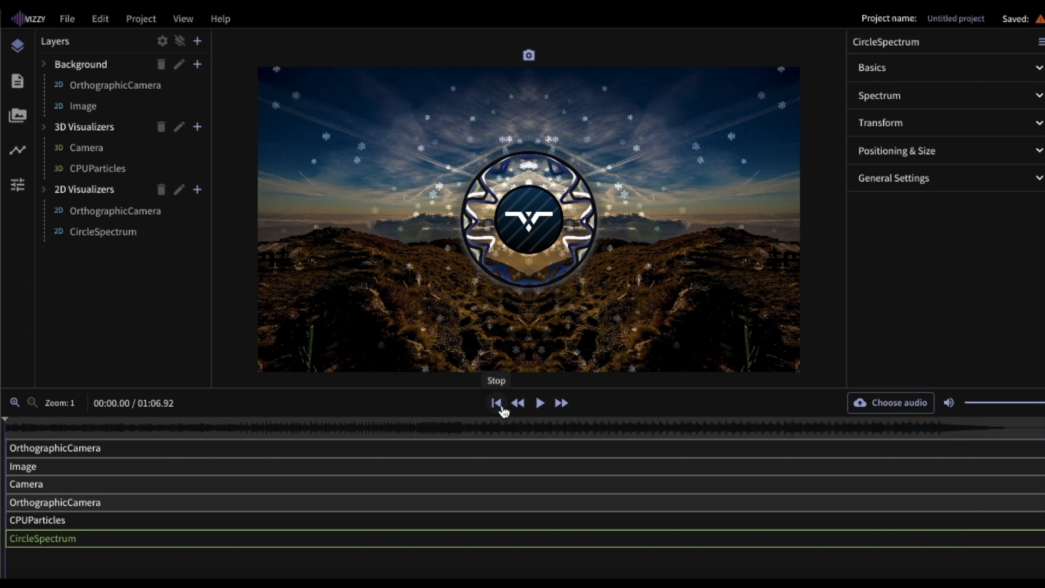
{"action": "left_click", "coordinate": [197, 191]}
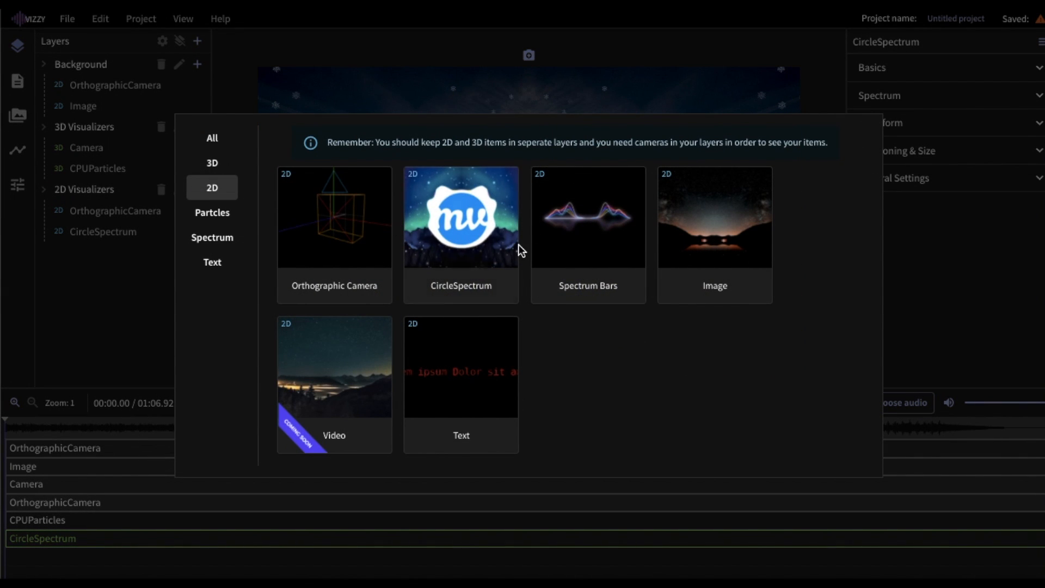
- Add Spectrum Bars and adjust their mirror options, with mirror opacity at full
{"action": "left_click", "coordinate": [597, 236]}
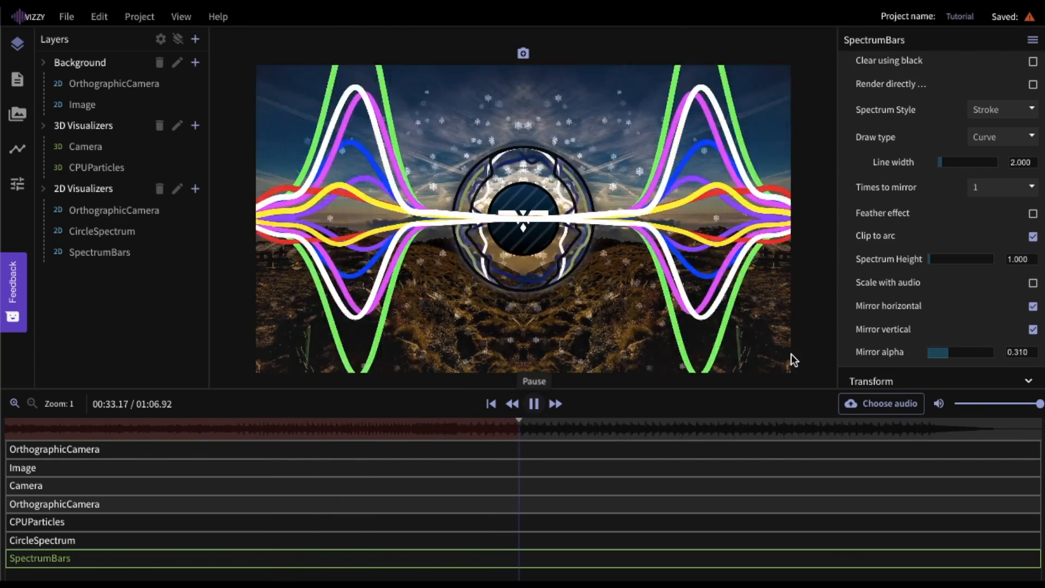
{"action": "left_click", "coordinate": [535, 403]}
{"action": "left_click", "coordinate": [1007, 331]}
{"action": "left_click", "coordinate": [1032, 330]}
{"action": "left_click_drag", "start_coordinate": [954, 353], "coordinate": [994, 353]}
{"action": "left_click", "coordinate": [1032, 330]}
{"action": "left_click_drag", "start_coordinate": [948, 163], "coordinate": [942, 164]}
{"action": "scroll", "coordinate": [922, 192], "scroll_direction": "up", "scroll_amount": 7}
{"action": "left_click", "coordinate": [893, 94]}
{"action": "left_click", "coordinate": [904, 149]}
{"action": "left_click_drag", "start_coordinate": [989, 271], "coordinate": [985, 272]}
- Set the bars' Position 2d y to 189 and make spectrum layer 4's line black
{"action": "left_click", "coordinate": [1006, 177]}
{"action": "type", "text": "189"}
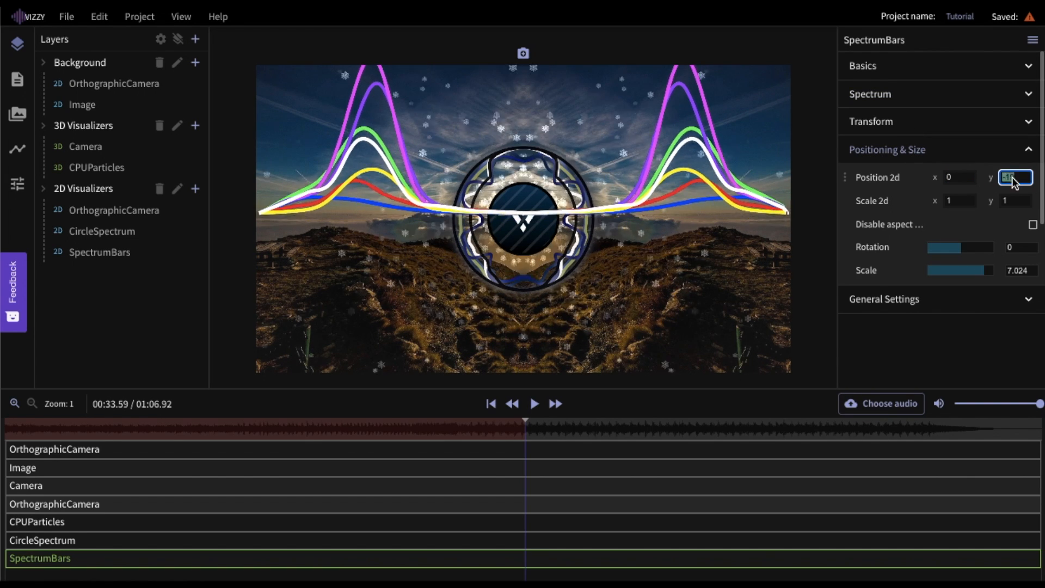
{"action": "left_click", "coordinate": [921, 149]}
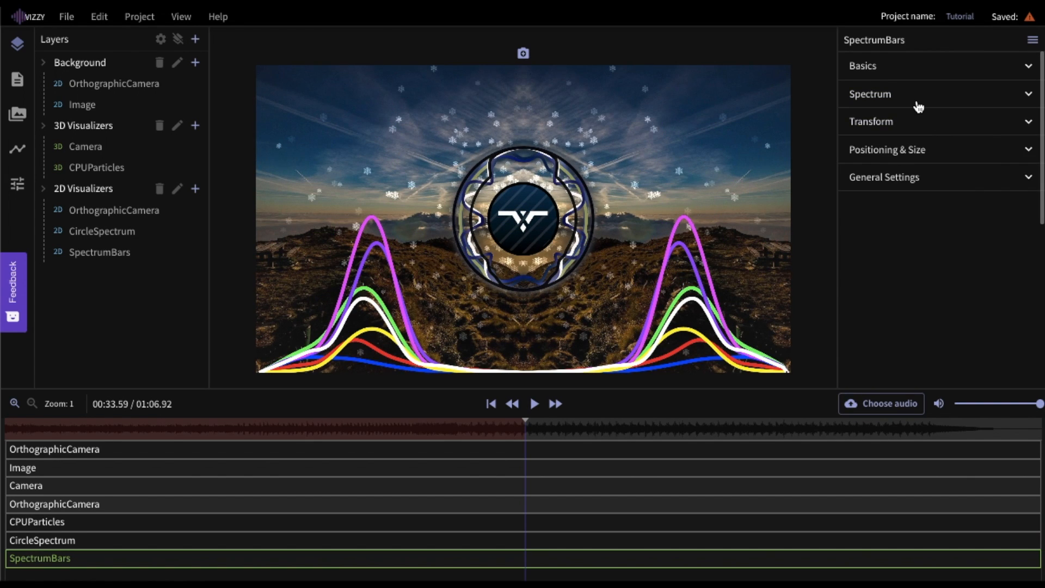
{"action": "left_click", "coordinate": [916, 97]}
{"action": "scroll", "coordinate": [958, 196], "scroll_direction": "down", "scroll_amount": 2}
{"action": "left_click", "coordinate": [534, 403]}
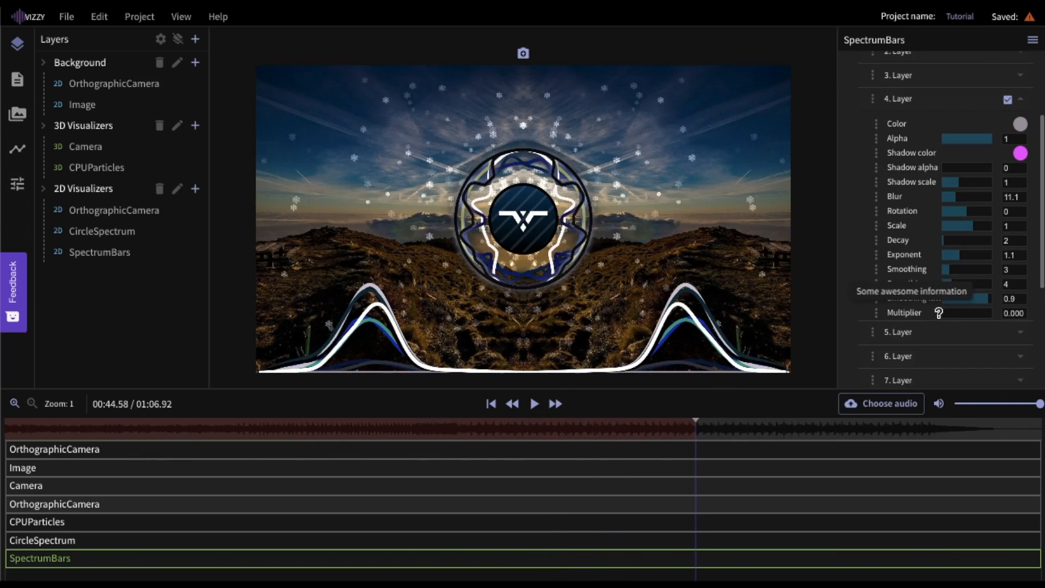
{"action": "left_click", "coordinate": [1019, 124]}
{"action": "left_click", "coordinate": [868, 213]}
{"action": "mouse_move", "coordinate": [931, 251]}
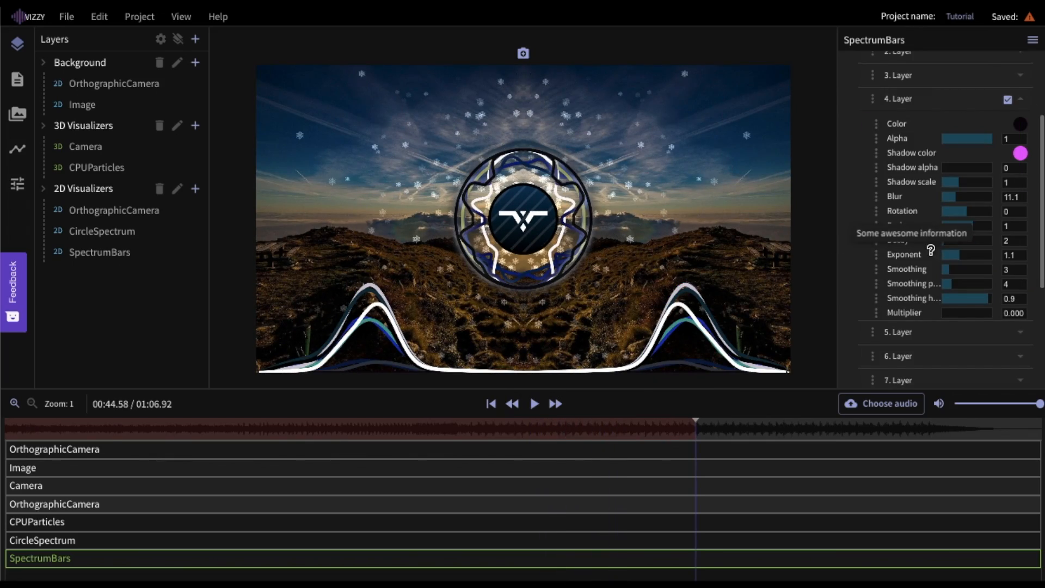
{"action": "left_click", "coordinate": [943, 313]}
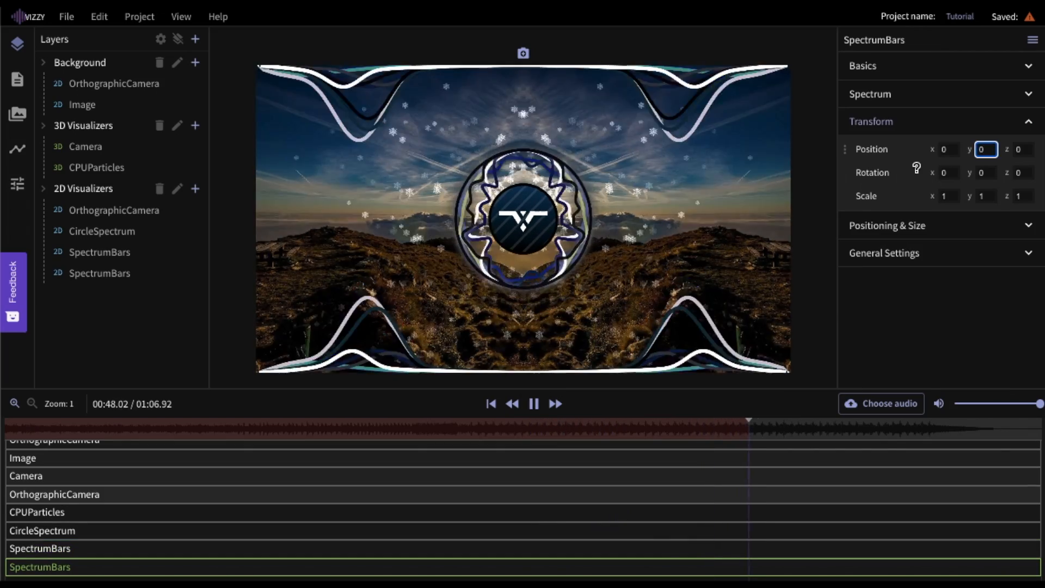
{"action": "left_click", "coordinate": [929, 309]}
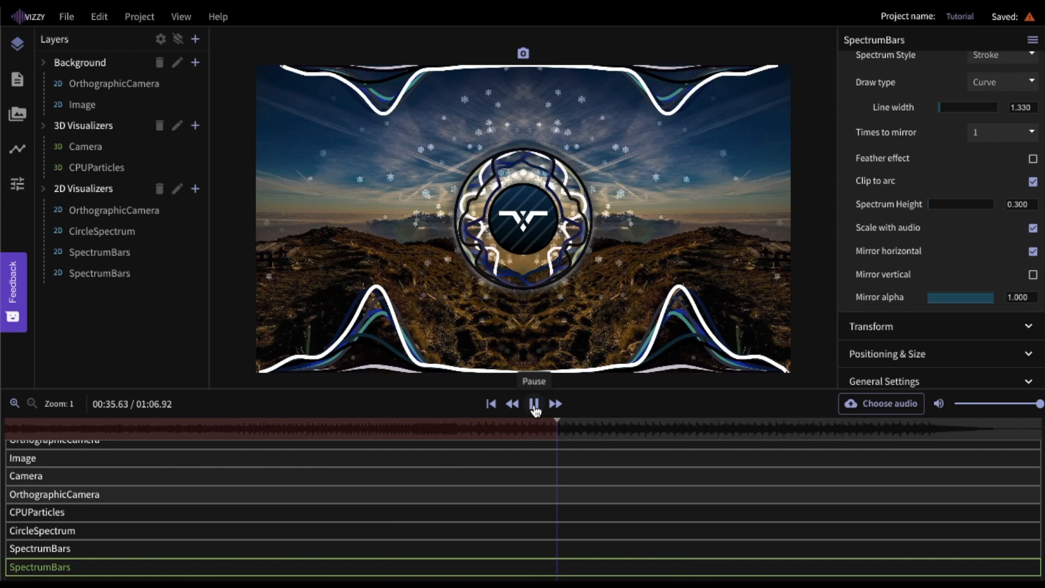
- Rewind playback to about 25 seconds and show the Automations list
{"action": "left_click", "coordinate": [363, 428]}
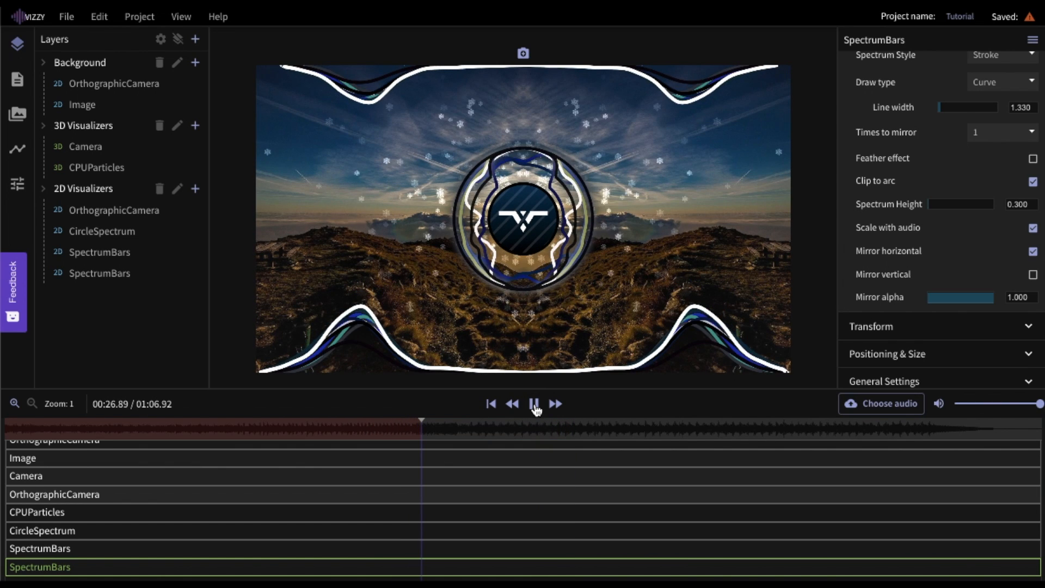
{"action": "left_click", "coordinate": [535, 403]}
{"action": "scroll", "coordinate": [947, 71], "scroll_direction": "up", "scroll_amount": 6}
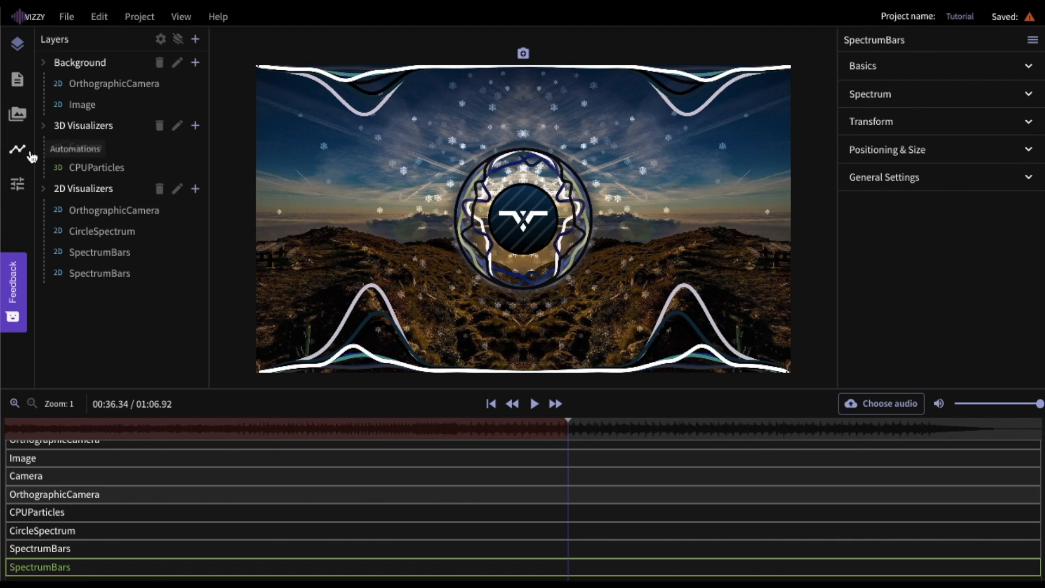
{"action": "left_click", "coordinate": [31, 155]}
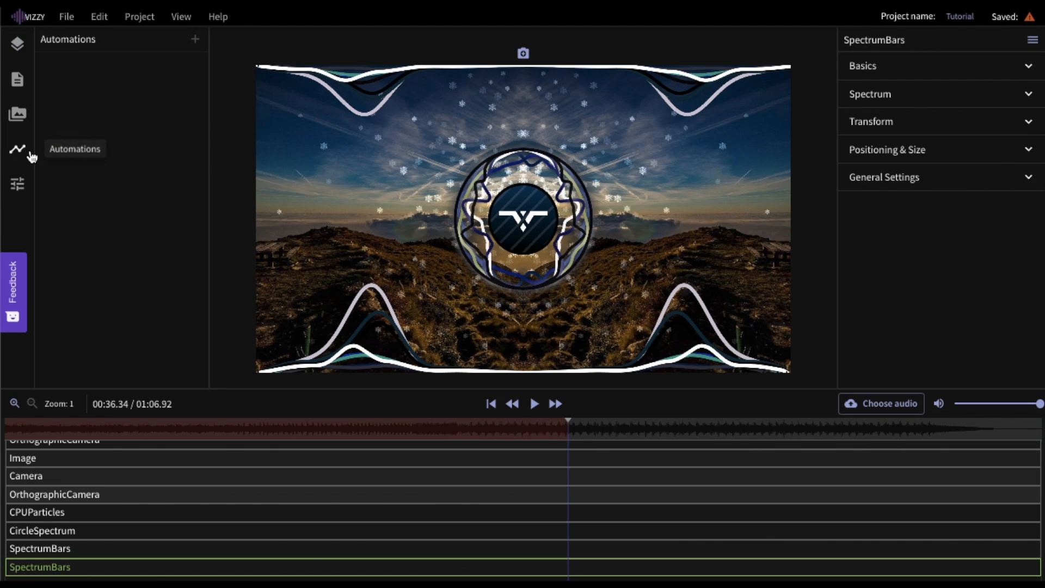
- Add an audio Impact automation and attach the CircleSpectrum's x and y scale to it
{"action": "left_click", "coordinate": [196, 43]}
{"action": "left_click", "coordinate": [227, 53]}
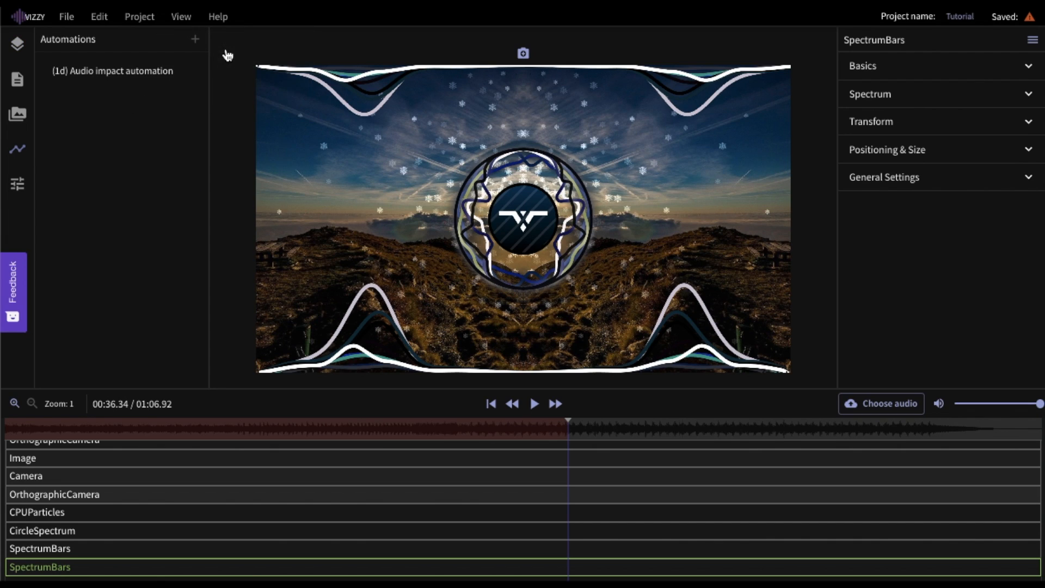
{"action": "left_click", "coordinate": [21, 57]}
{"action": "left_click", "coordinate": [102, 230]}
{"action": "left_click", "coordinate": [949, 159]}
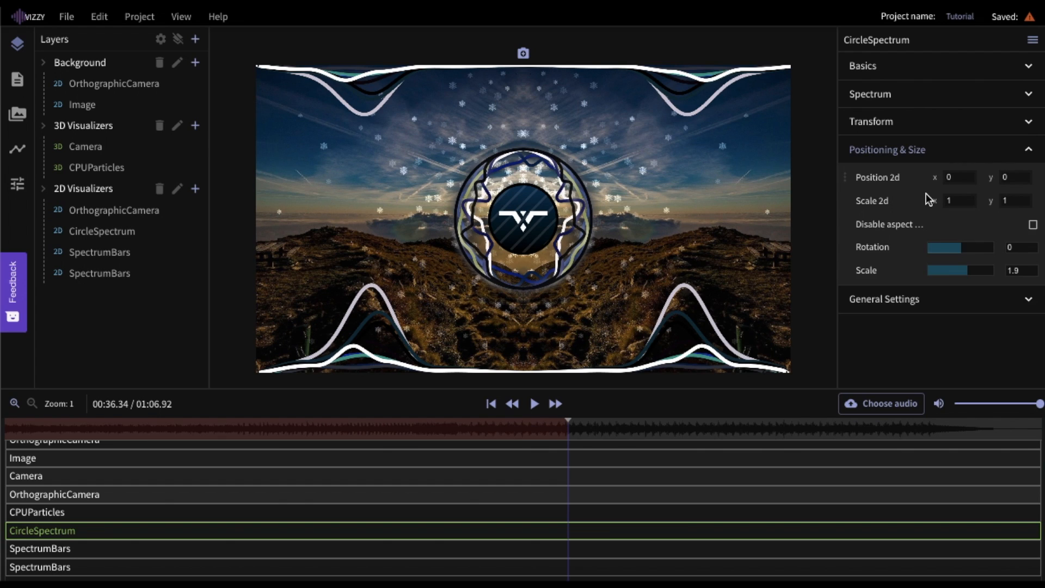
{"action": "left_click", "coordinate": [850, 204]}
{"action": "mouse_move", "coordinate": [893, 207]}
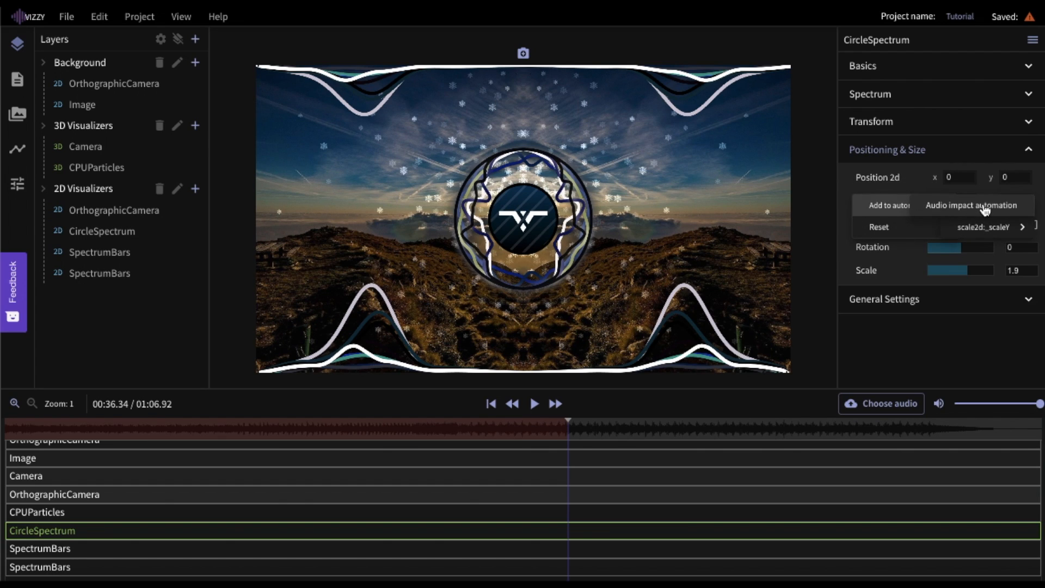
{"action": "left_click", "coordinate": [968, 228]}
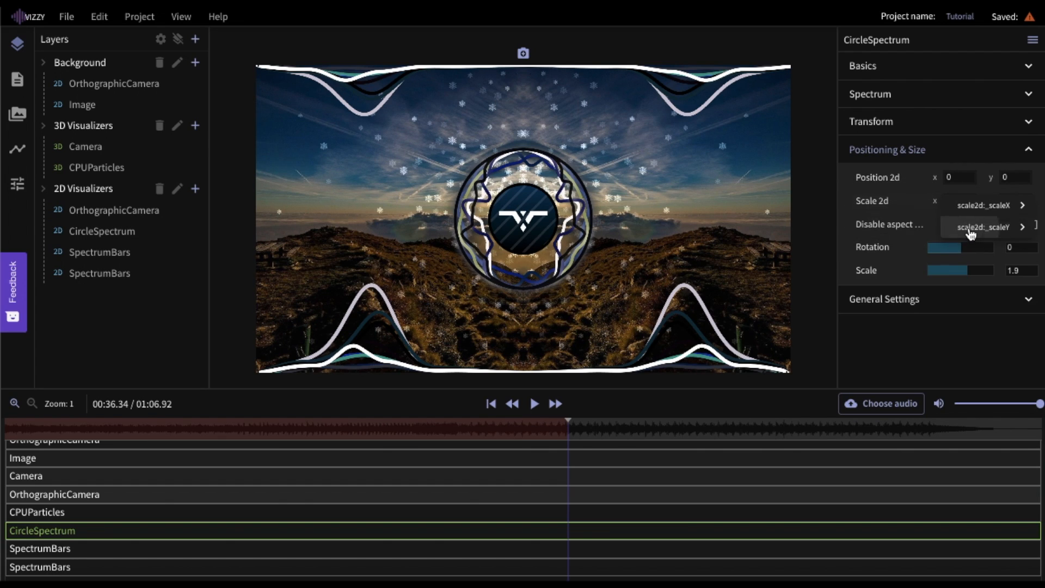
{"action": "left_click", "coordinate": [18, 154]}
- Set the driven scale formulas to 1.15 + a/13000
{"action": "left_click", "coordinate": [107, 88]}
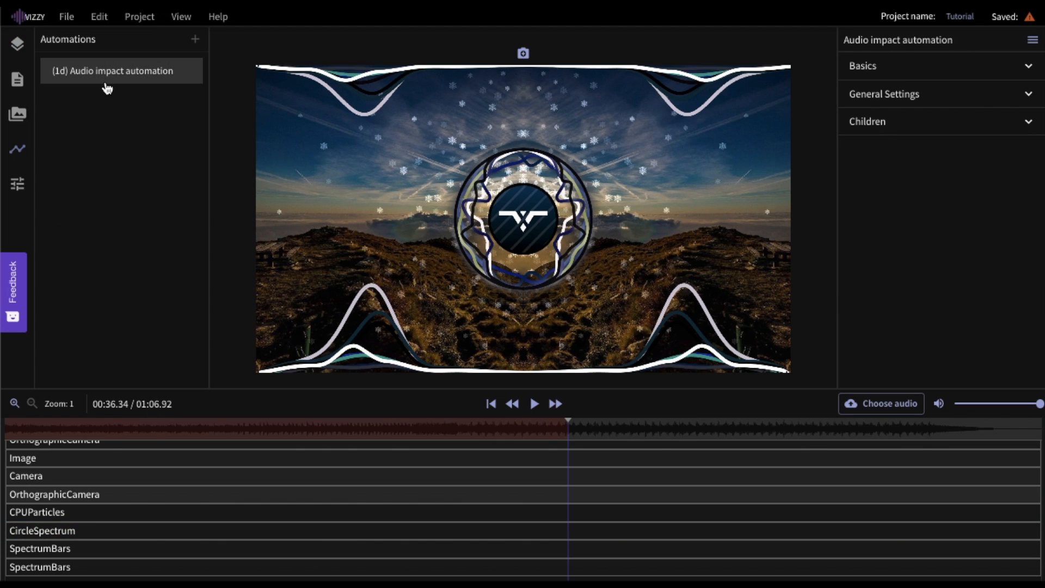
{"action": "left_click", "coordinate": [917, 116]}
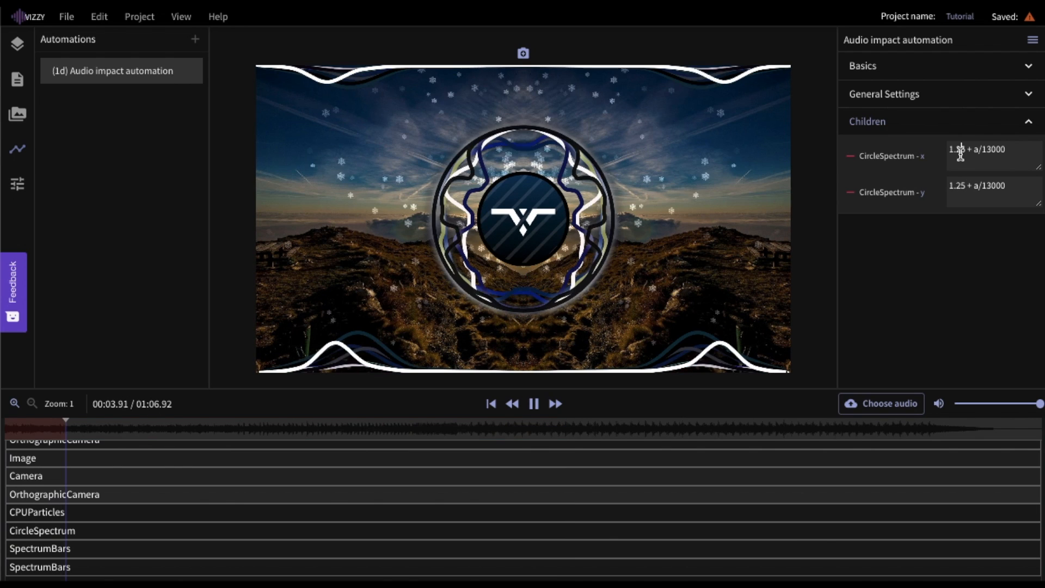
{"action": "key", "text": "BackSpace"}
{"action": "type", "text": "1"}
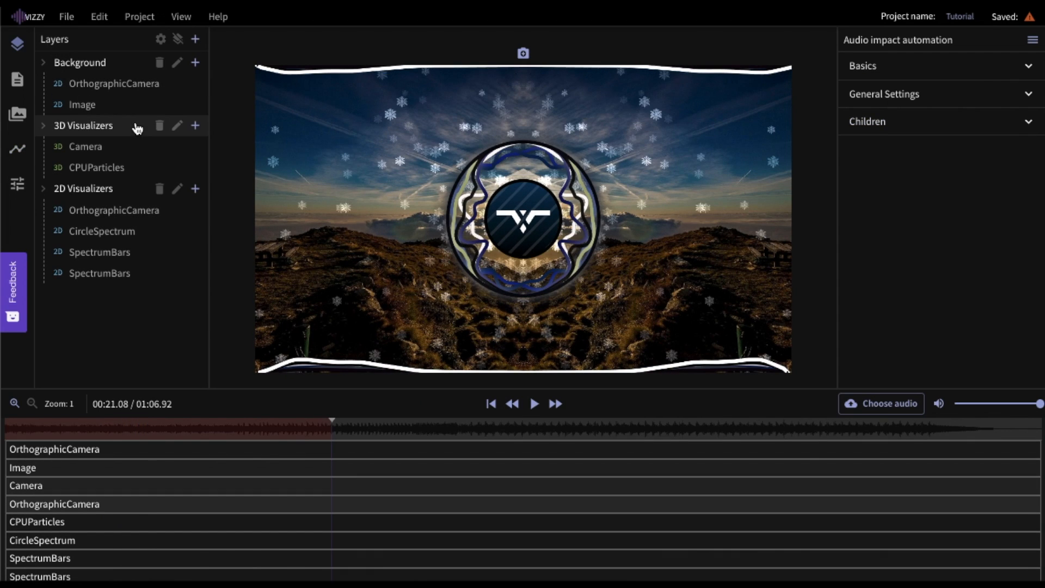
- Add a Gray scale post-processing effect and link its amount to the audio impact automation
{"action": "left_click", "coordinate": [161, 39]}
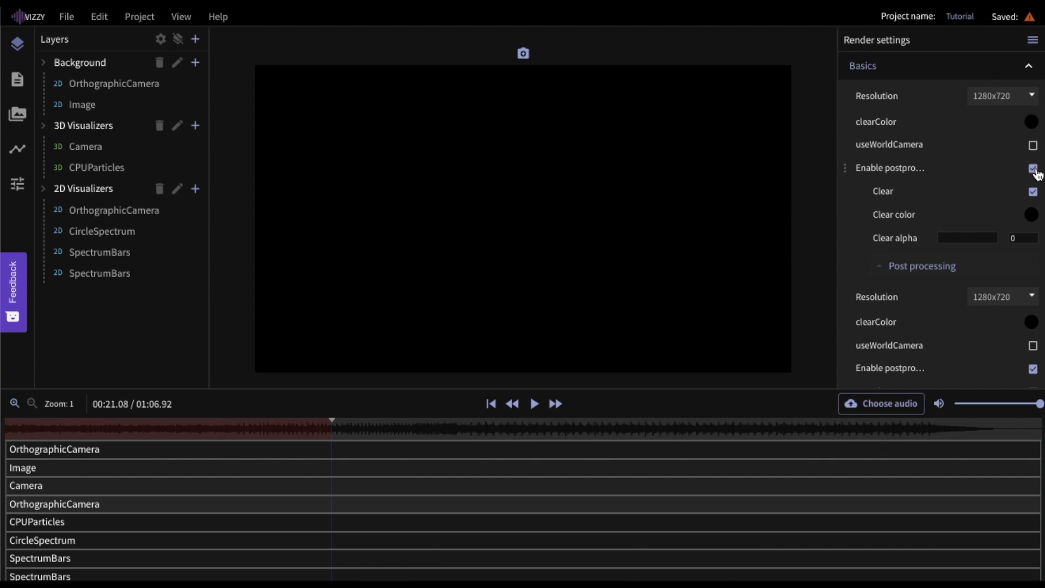
{"action": "left_click", "coordinate": [1027, 270]}
{"action": "left_click", "coordinate": [969, 267]}
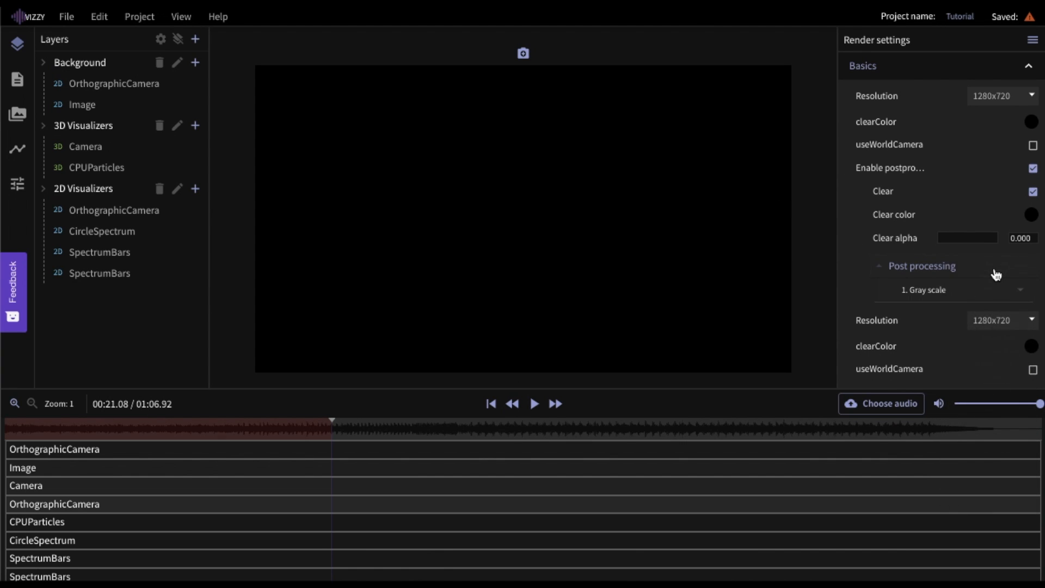
{"action": "right_click", "coordinate": [897, 321]}
{"action": "mouse_move", "coordinate": [904, 323]}
{"action": "left_click", "coordinate": [944, 324]}
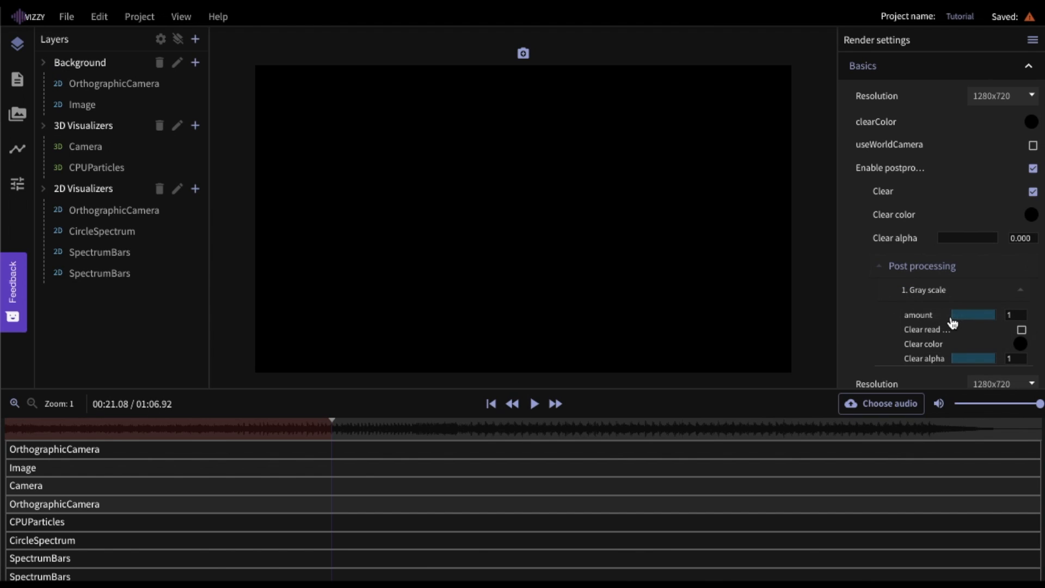
{"action": "left_click", "coordinate": [18, 150]}
- Change the gray-scale amount formula to a/20000
{"action": "left_click", "coordinate": [112, 71]}
{"action": "left_click", "coordinate": [886, 116]}
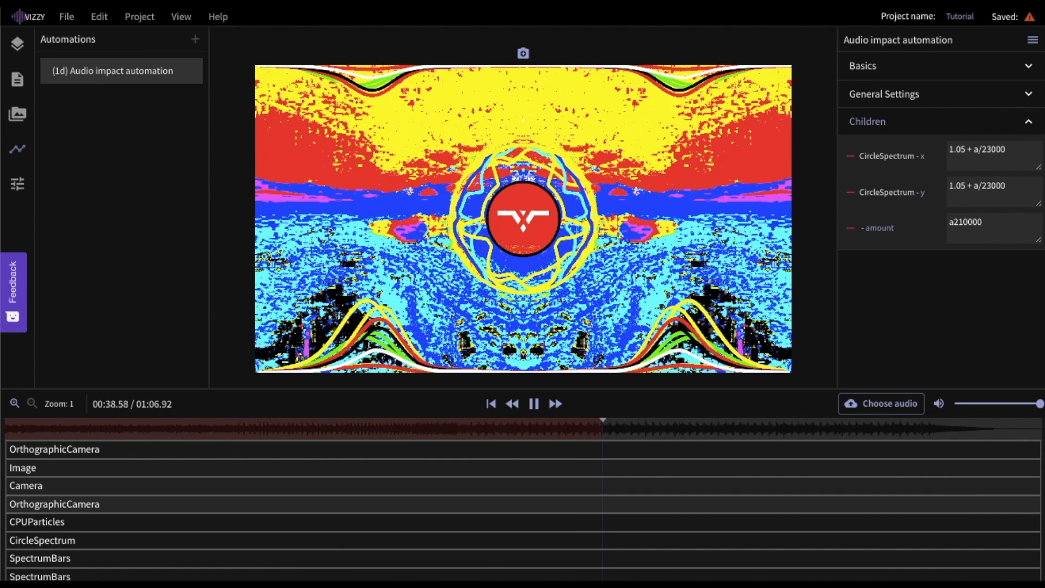
{"action": "key", "text": "BackSpace"}
{"action": "type", "text": "/"}
{"action": "key", "text": "BackSpace"}
{"action": "type", "text": "2"}
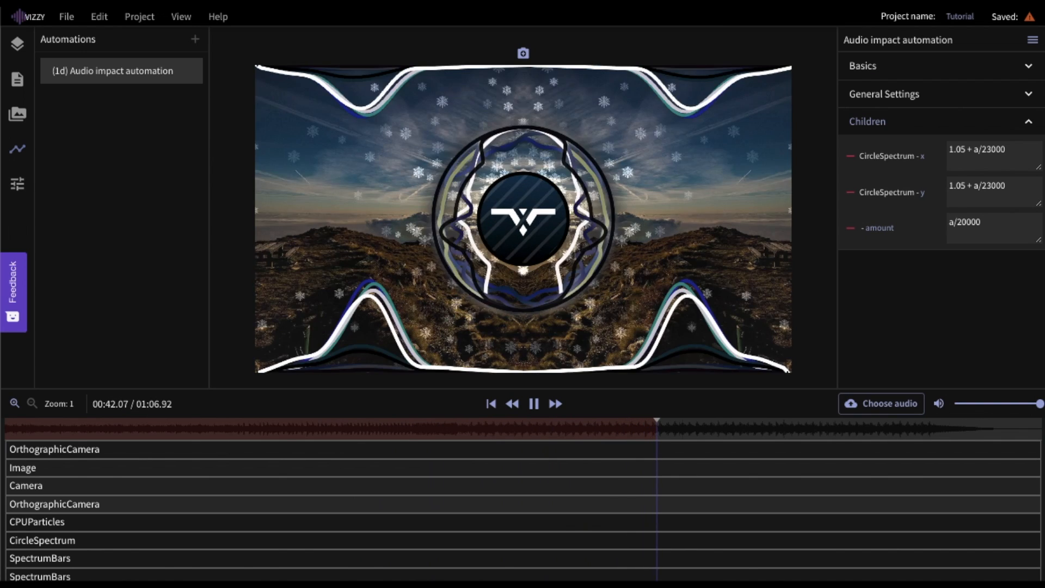
- Give the Background layer a blur whose amount follows the impact automation at a/600000
{"action": "left_click", "coordinate": [18, 44]}
{"action": "left_click", "coordinate": [80, 62]}
{"action": "left_click", "coordinate": [1033, 164]}
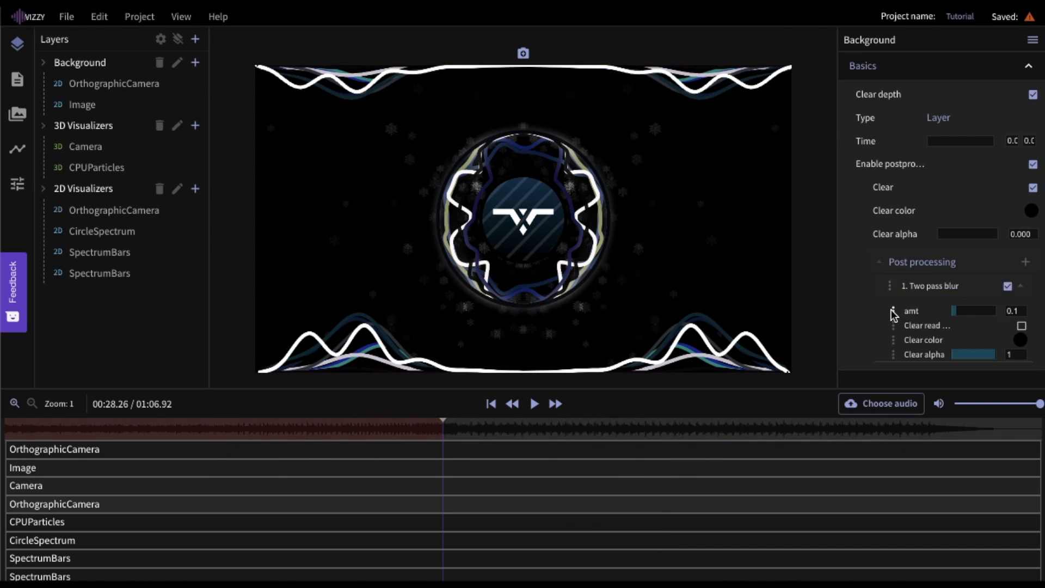
{"action": "left_click", "coordinate": [894, 311]}
{"action": "mouse_move", "coordinate": [930, 319]}
{"action": "left_click", "coordinate": [964, 323]}
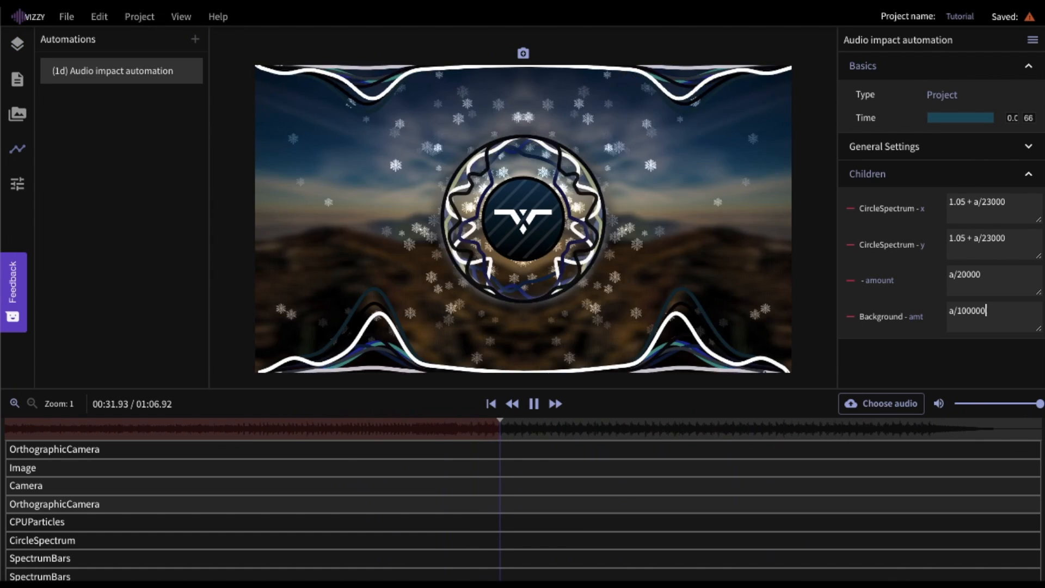
{"action": "type", "text": "0"}
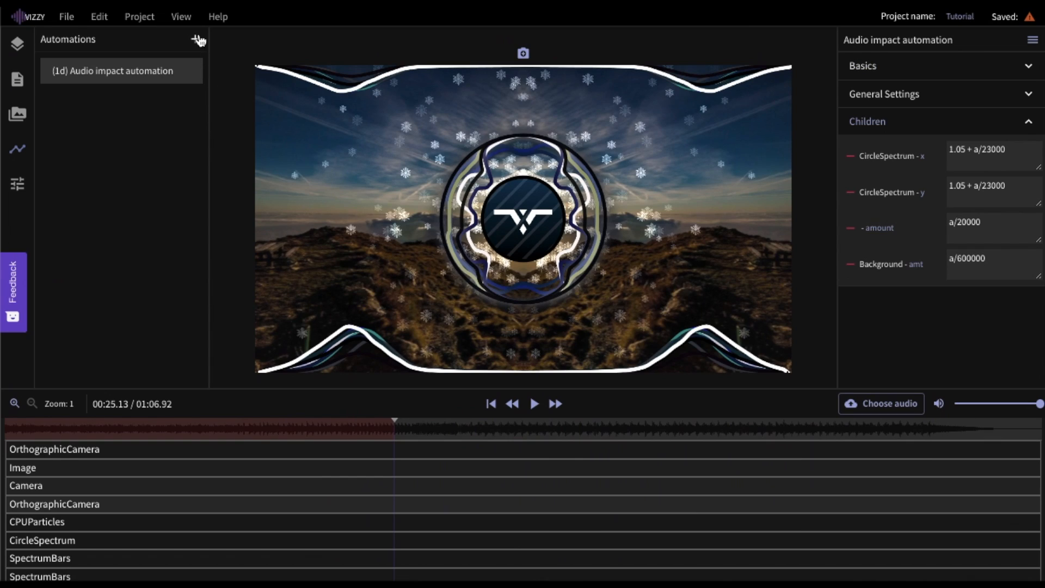
{"action": "left_click", "coordinate": [197, 39]}
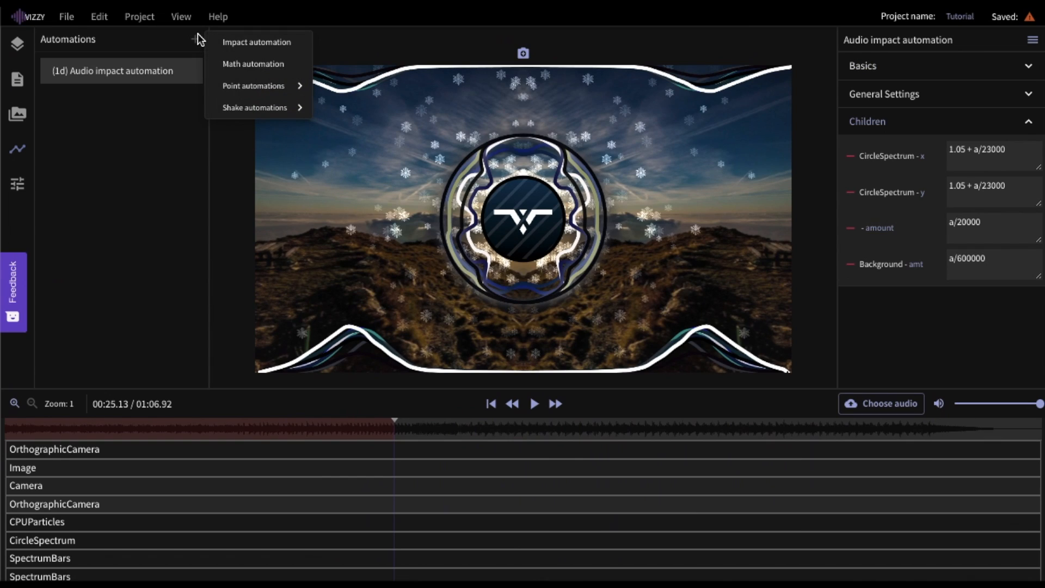
- Create a Point automation and link a final Two pass blur's amount to it
{"action": "mouse_move", "coordinate": [246, 88]}
{"action": "left_click", "coordinate": [348, 86]}
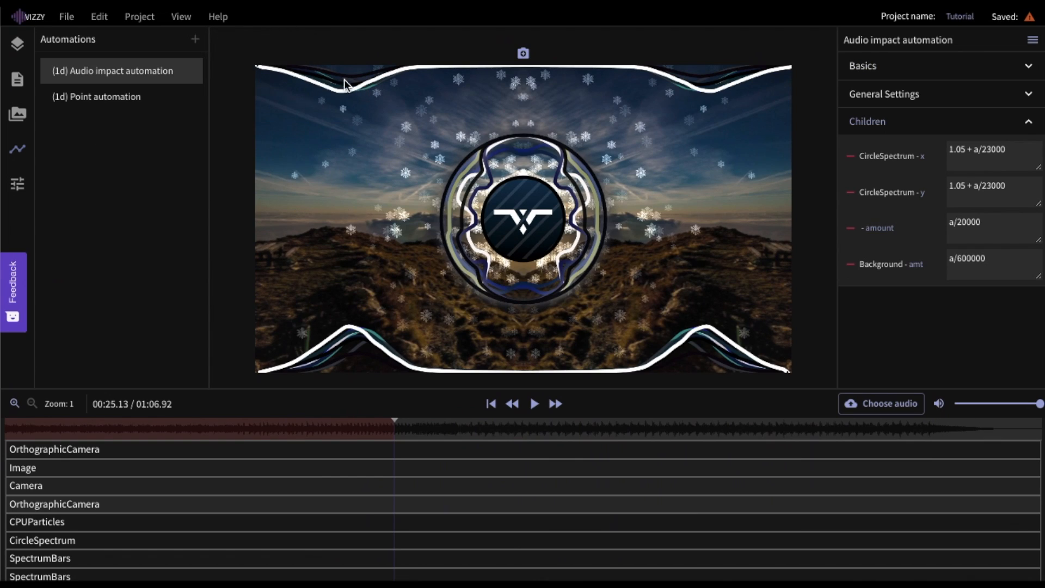
{"action": "left_click", "coordinate": [17, 43]}
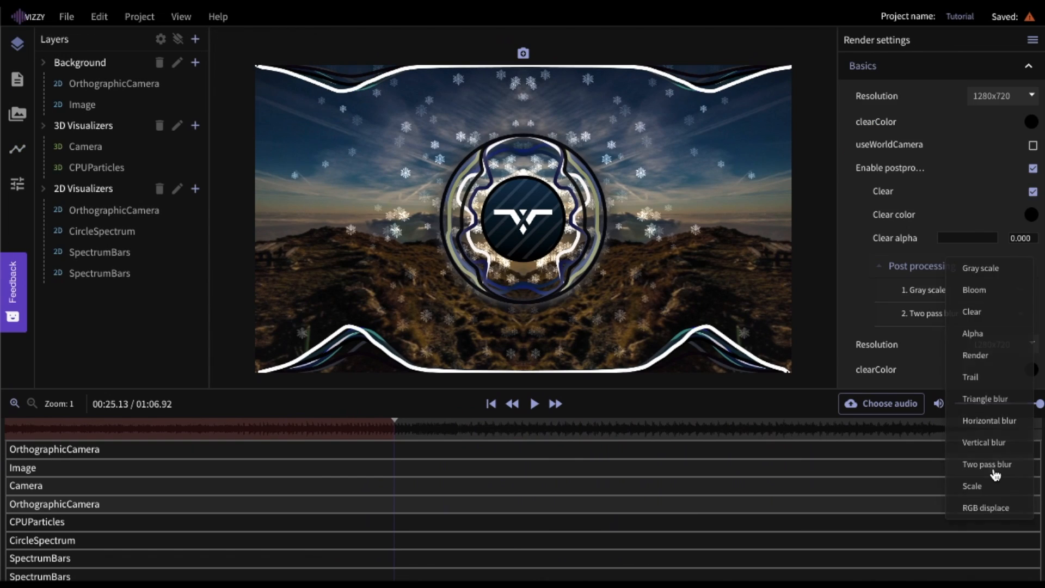
{"action": "left_click", "coordinate": [961, 466]}
{"action": "left_click", "coordinate": [929, 313]}
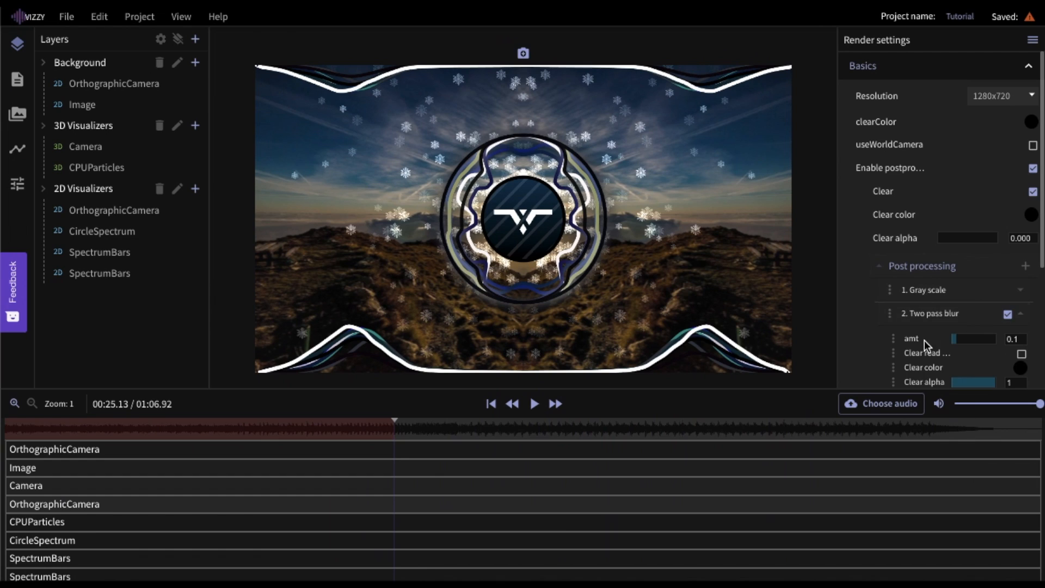
{"action": "scroll", "coordinate": [924, 340], "scroll_direction": "down", "scroll_amount": 1}
{"action": "left_click", "coordinate": [897, 319]}
{"action": "left_click", "coordinate": [932, 321]}
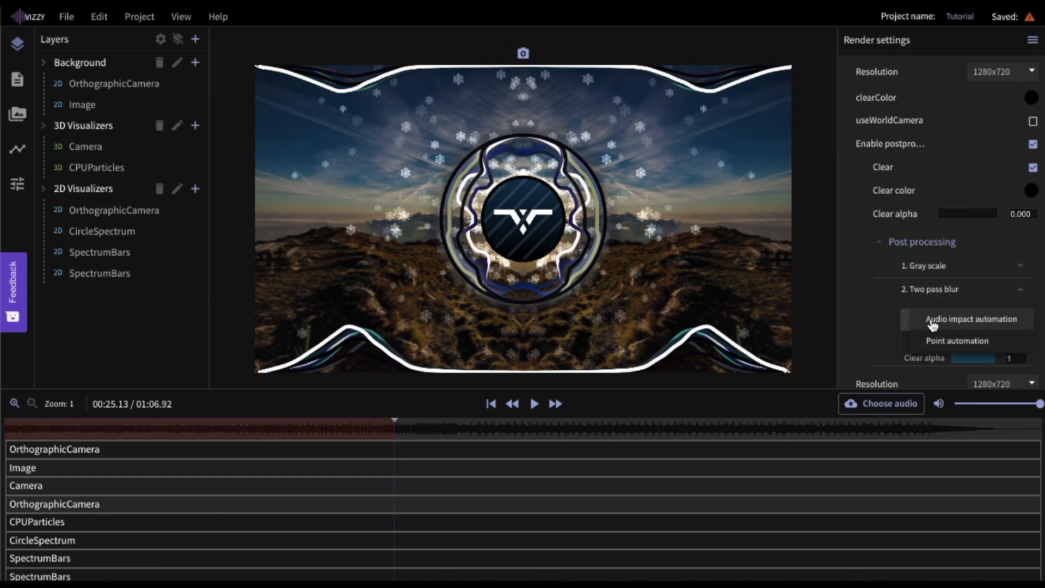
{"action": "left_click", "coordinate": [944, 339]}
- Add two points: the first valued 0.050, the second at time 2.25, then preview the fade
{"action": "left_click", "coordinate": [1026, 129]}
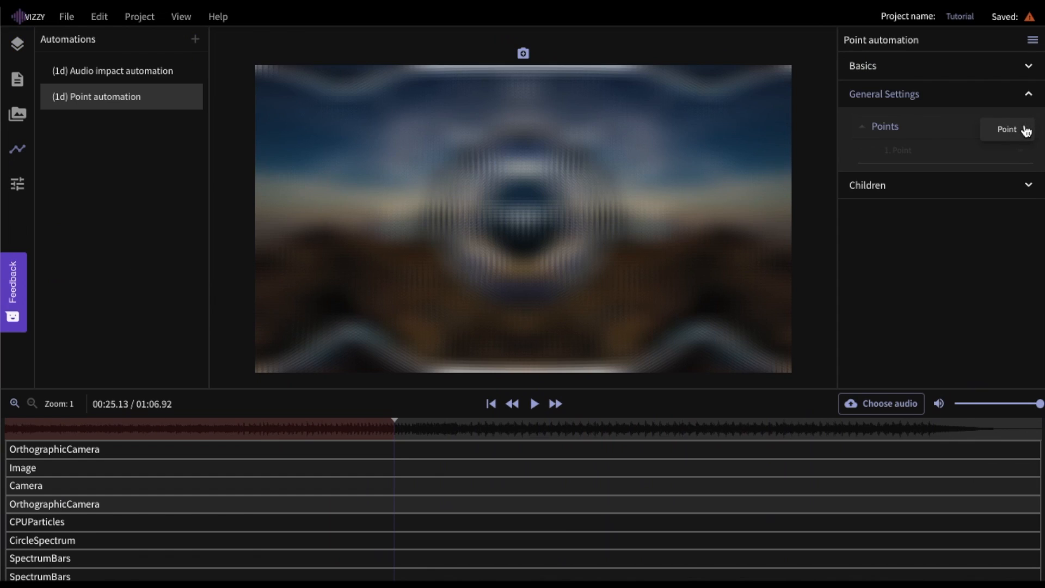
{"action": "left_click", "coordinate": [1021, 139]}
{"action": "left_click", "coordinate": [932, 164]}
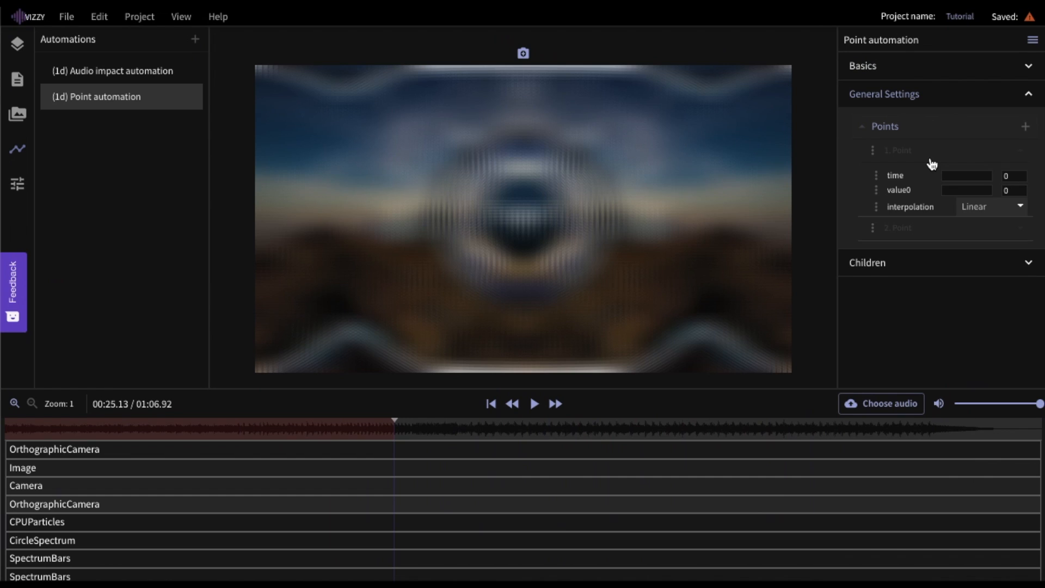
{"action": "left_click", "coordinate": [1015, 189]}
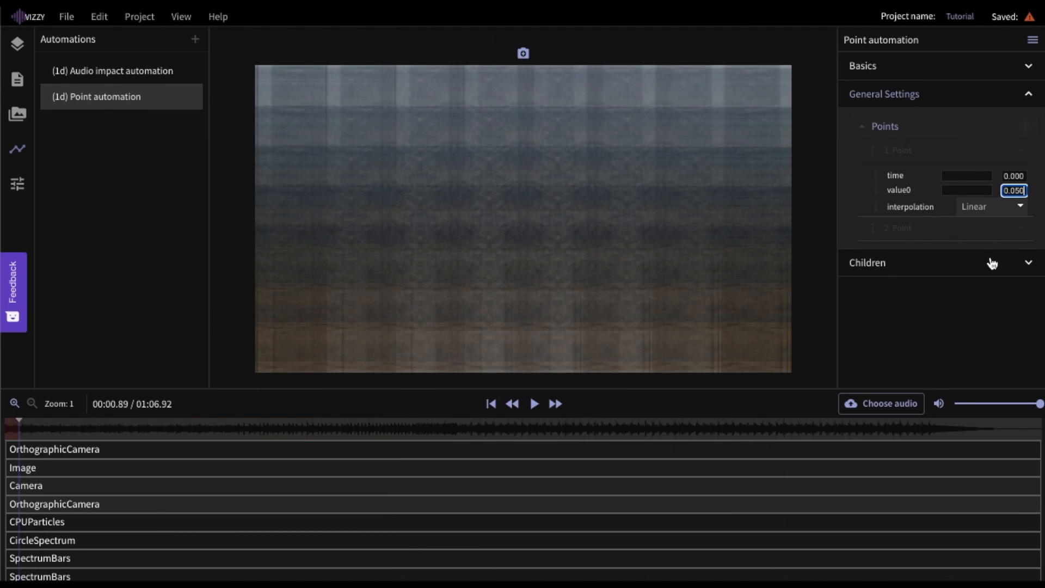
{"action": "left_click", "coordinate": [991, 299]}
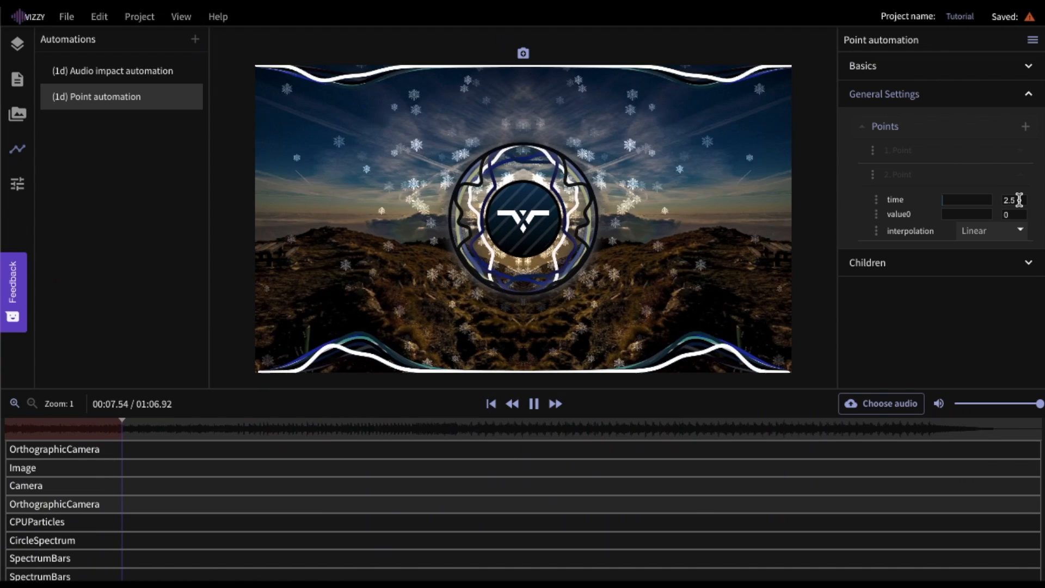
{"action": "left_click", "coordinate": [1019, 200]}
{"action": "key", "text": "BackSpace"}
{"action": "type", "text": "250"}
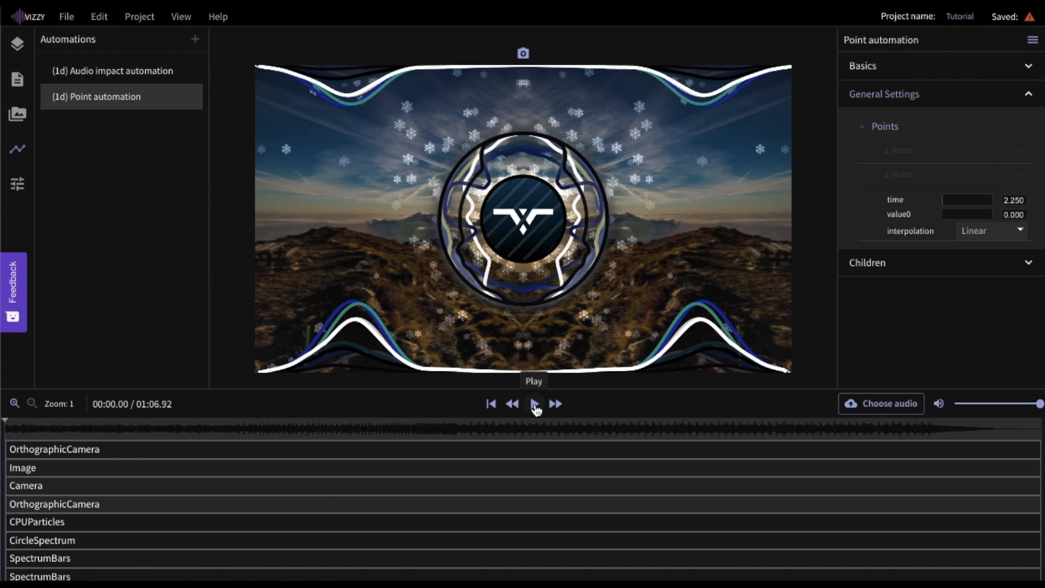
{"action": "left_click", "coordinate": [535, 405]}
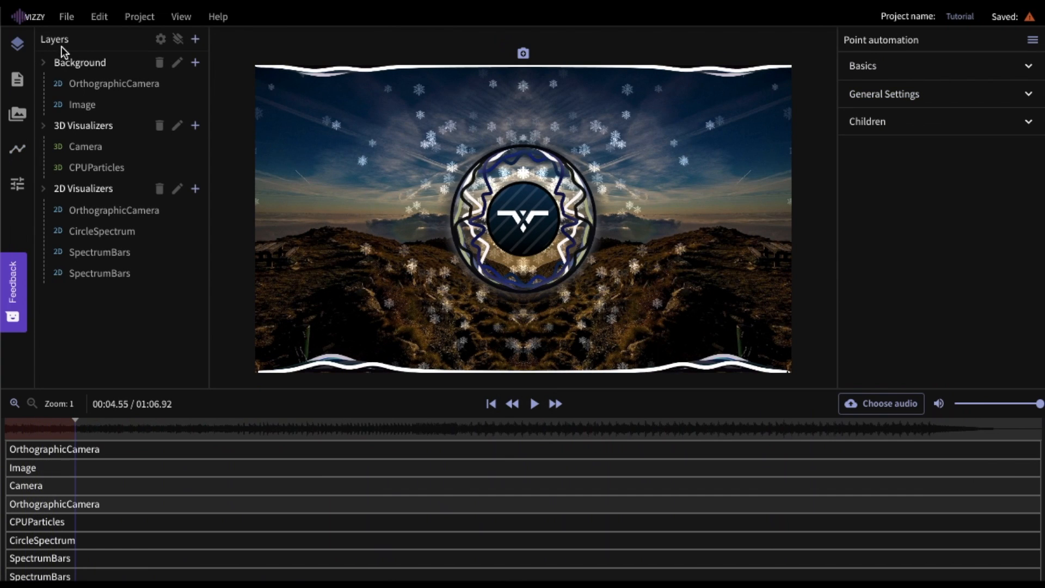
- Enable post-processing on 2D Visualizers, add Trail then Render, and set trail amount to about 0.81
{"action": "left_click", "coordinate": [84, 189]}
{"action": "left_click", "coordinate": [1033, 164]}
{"action": "left_click", "coordinate": [1026, 262]}
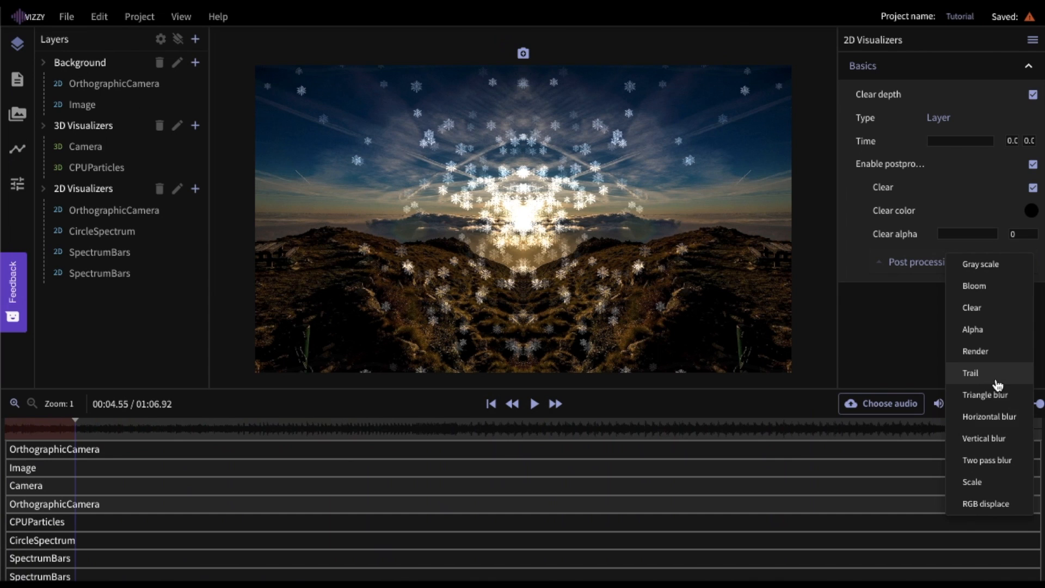
{"action": "left_click", "coordinate": [998, 385]}
{"action": "left_click", "coordinate": [1027, 262]}
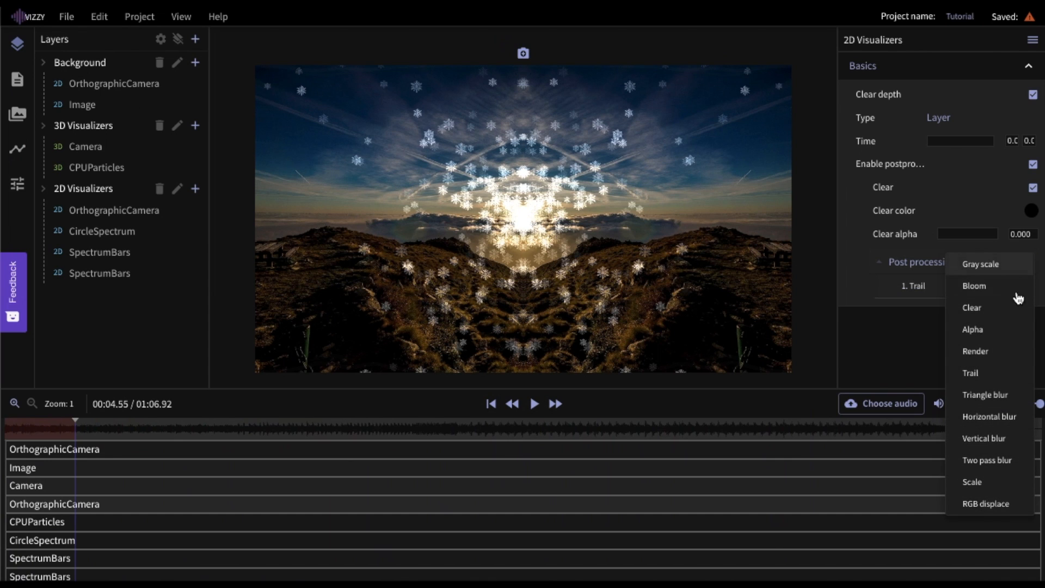
{"action": "left_click", "coordinate": [996, 353]}
{"action": "left_click", "coordinate": [966, 292]}
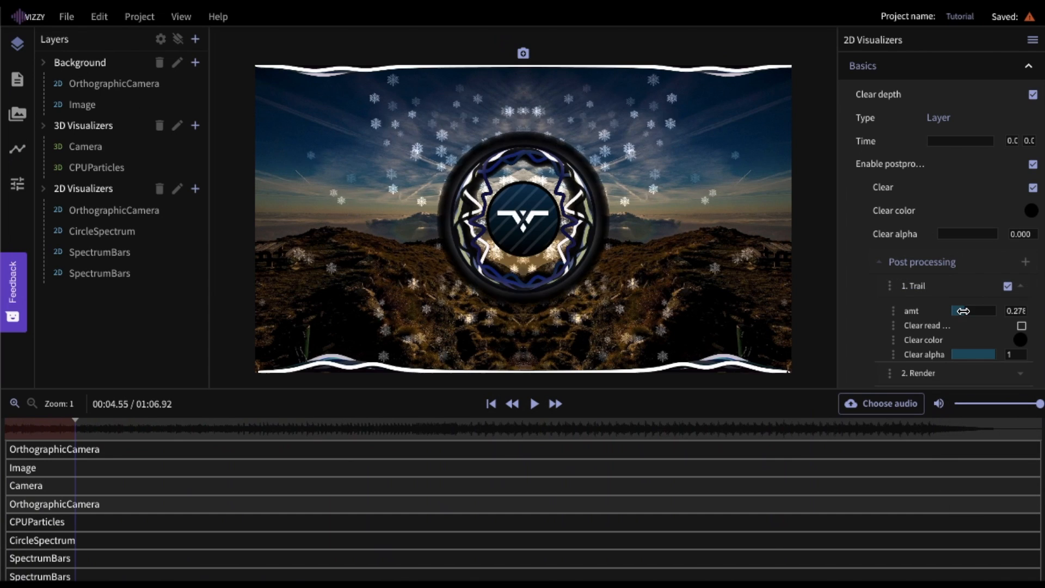
{"action": "left_click_drag", "start_coordinate": [964, 311], "coordinate": [963, 311]}
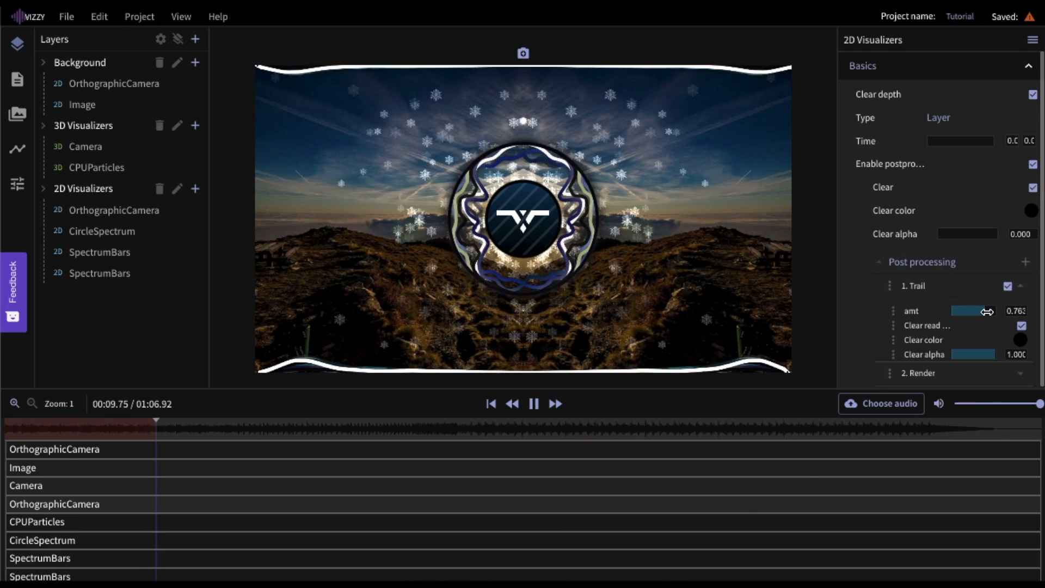
{"action": "left_click_drag", "start_coordinate": [990, 312], "coordinate": [989, 311]}
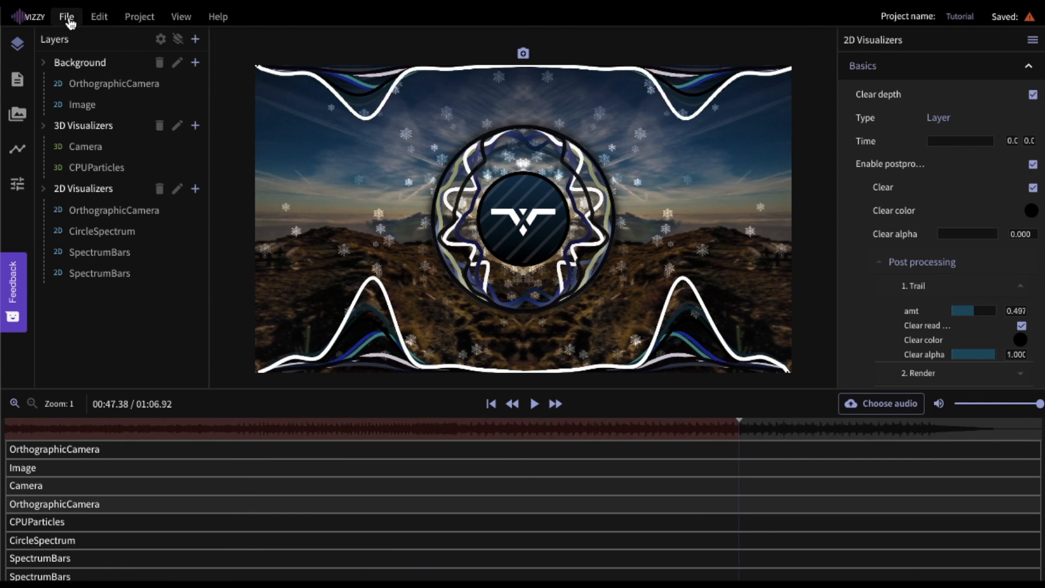
- Save the project from the File menu, then export the video using Cloud export
{"action": "left_click", "coordinate": [66, 16]}
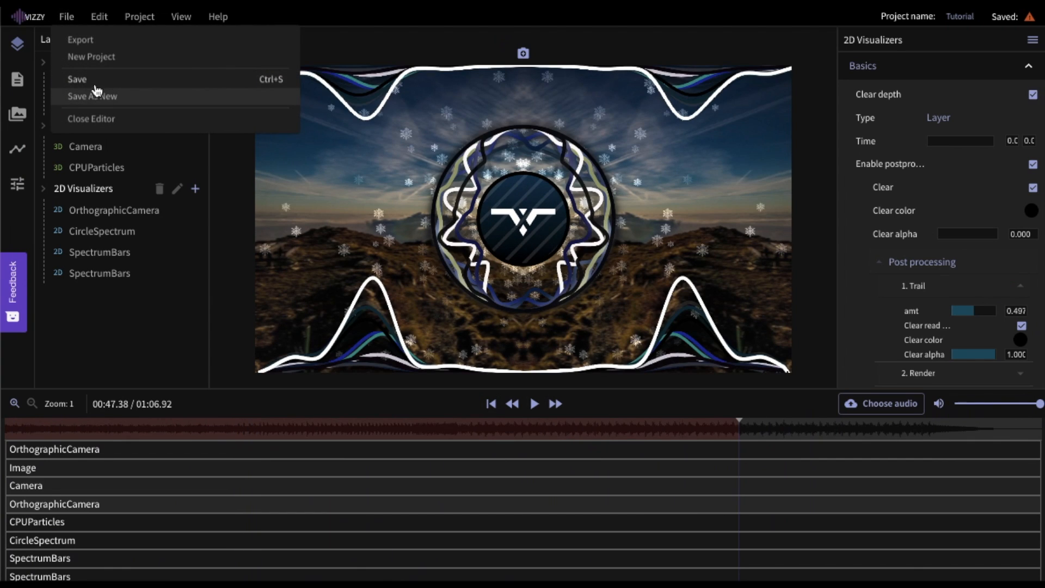
{"action": "left_click", "coordinate": [91, 81]}
{"action": "left_click", "coordinate": [66, 16]}
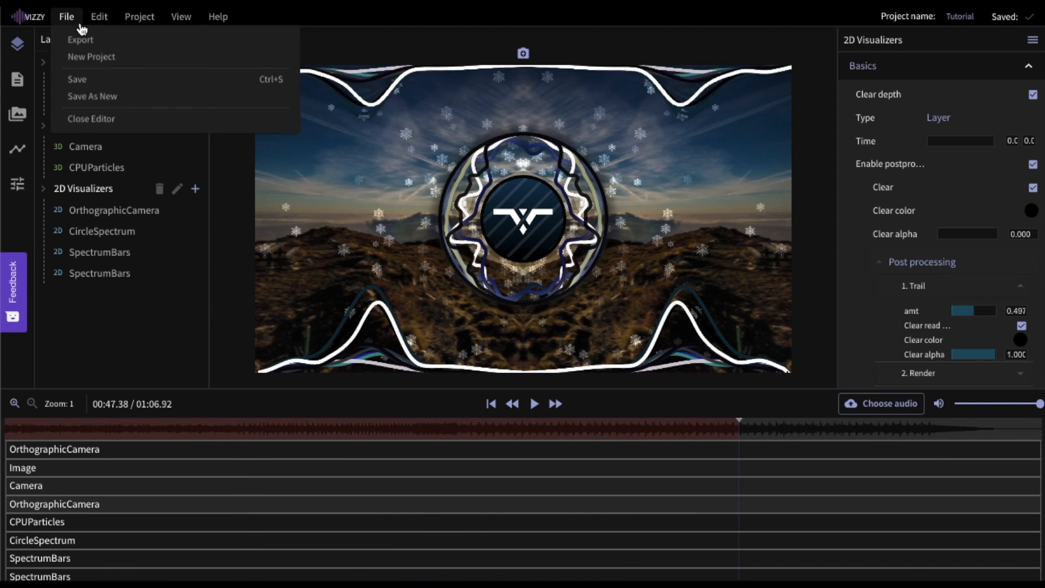
{"action": "left_click", "coordinate": [80, 40]}
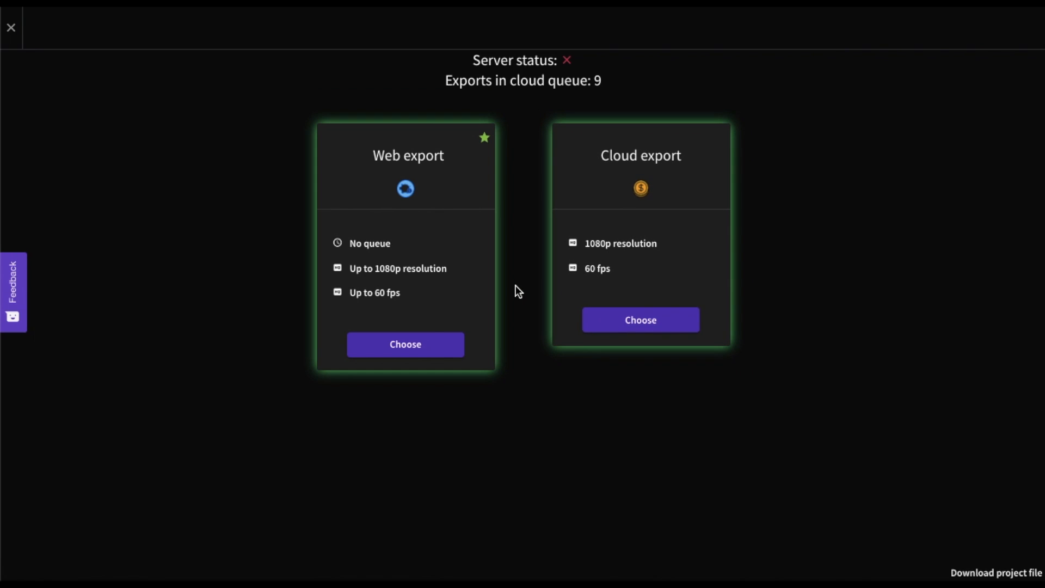
{"action": "left_click", "coordinate": [627, 330]}
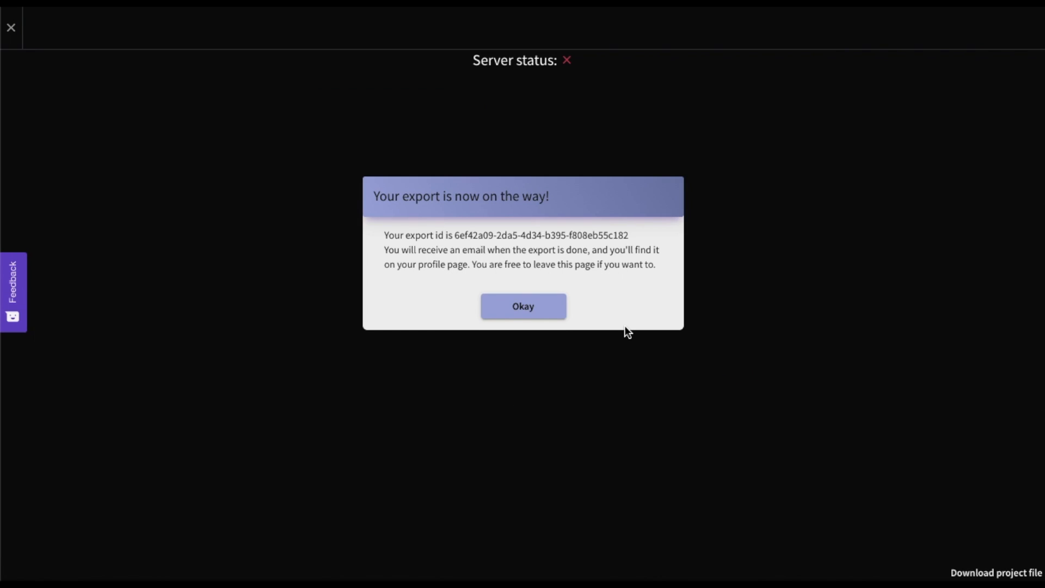